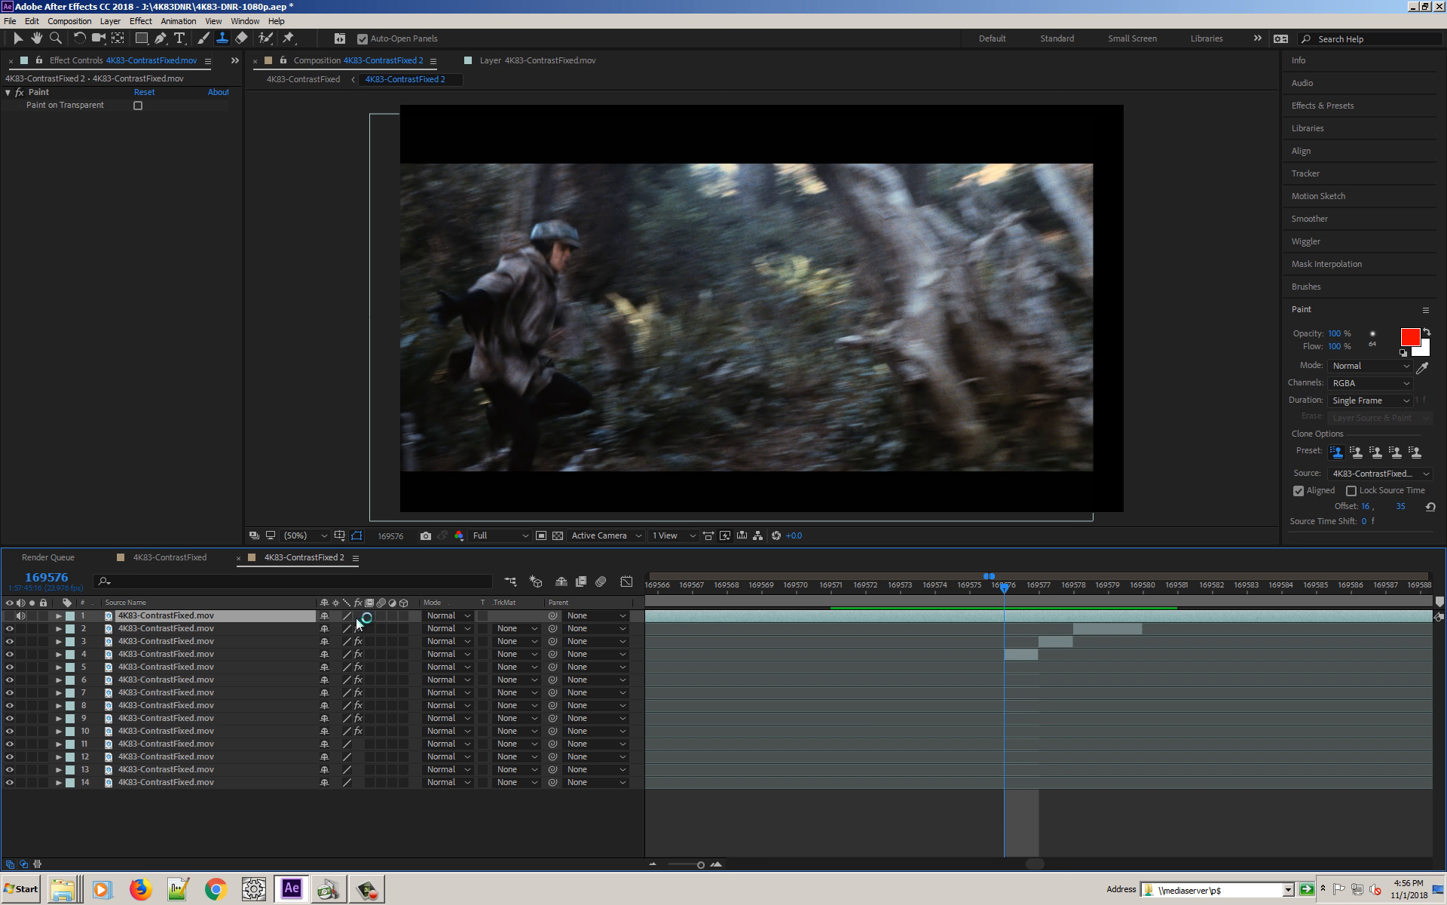
Compare the top layer at frame 169576 with the layers beneath by toggling its visibility, and switch its effects back on
click(9, 615)
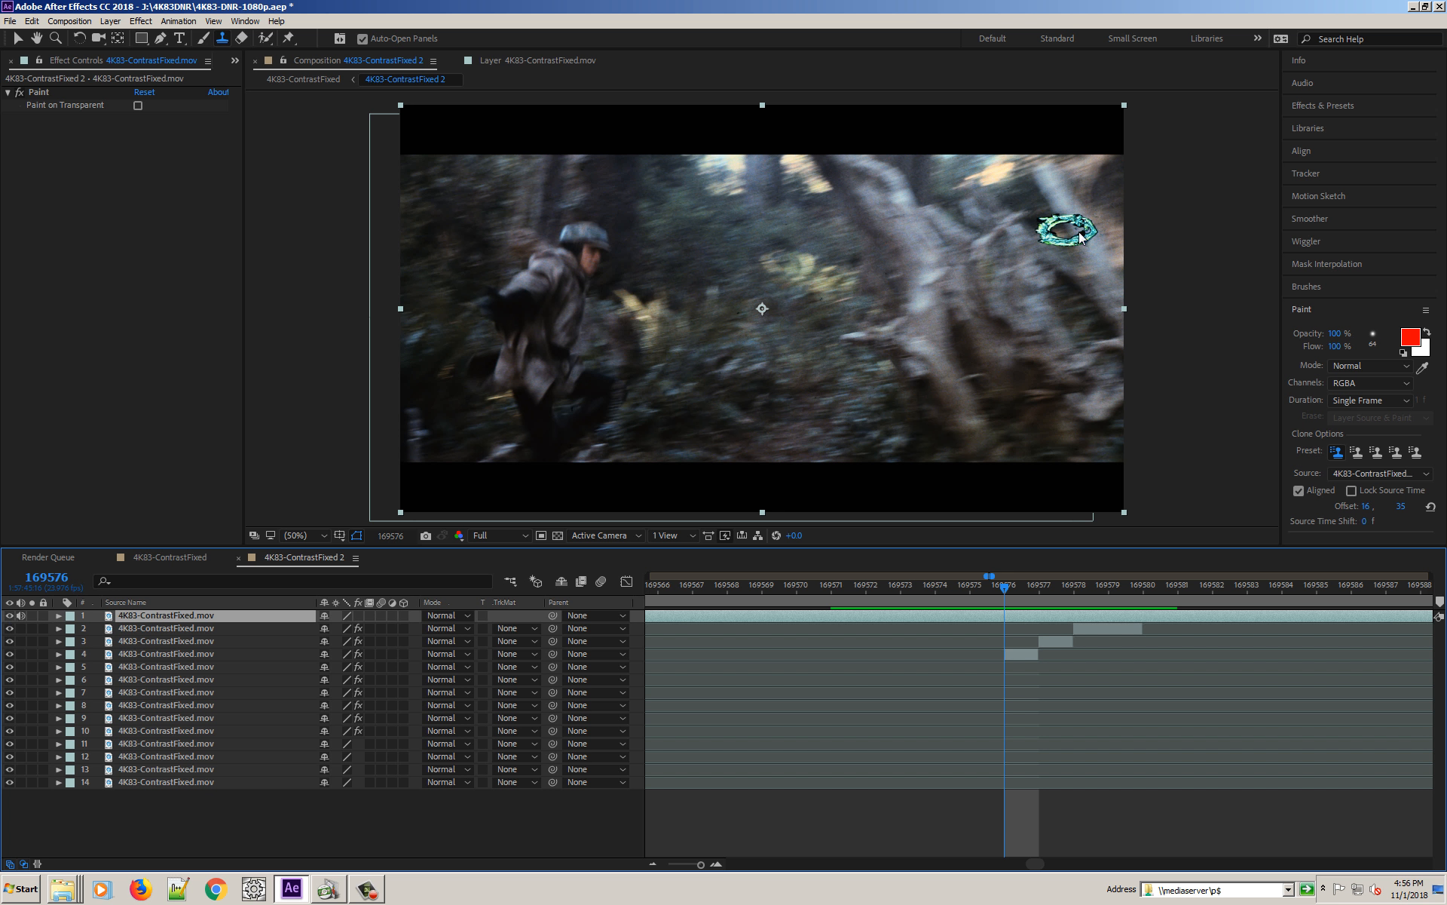
click(11, 617)
click(12, 617)
click(12, 616)
click(360, 615)
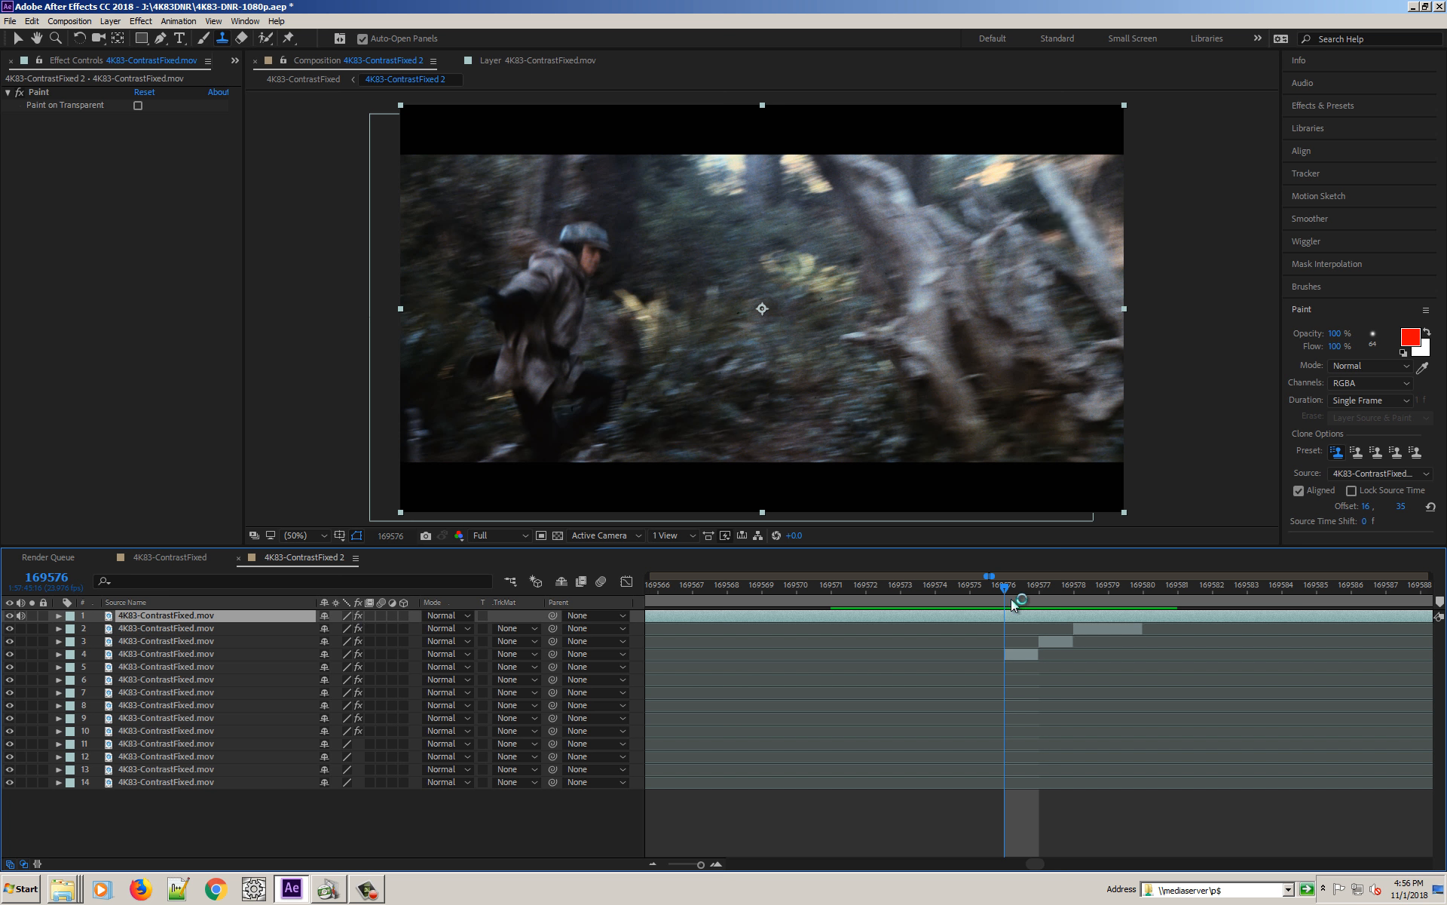
Go to frame 169577 and toggle the top layer's visibility to compare the green ring defect with the layers beneath
click(1034, 590)
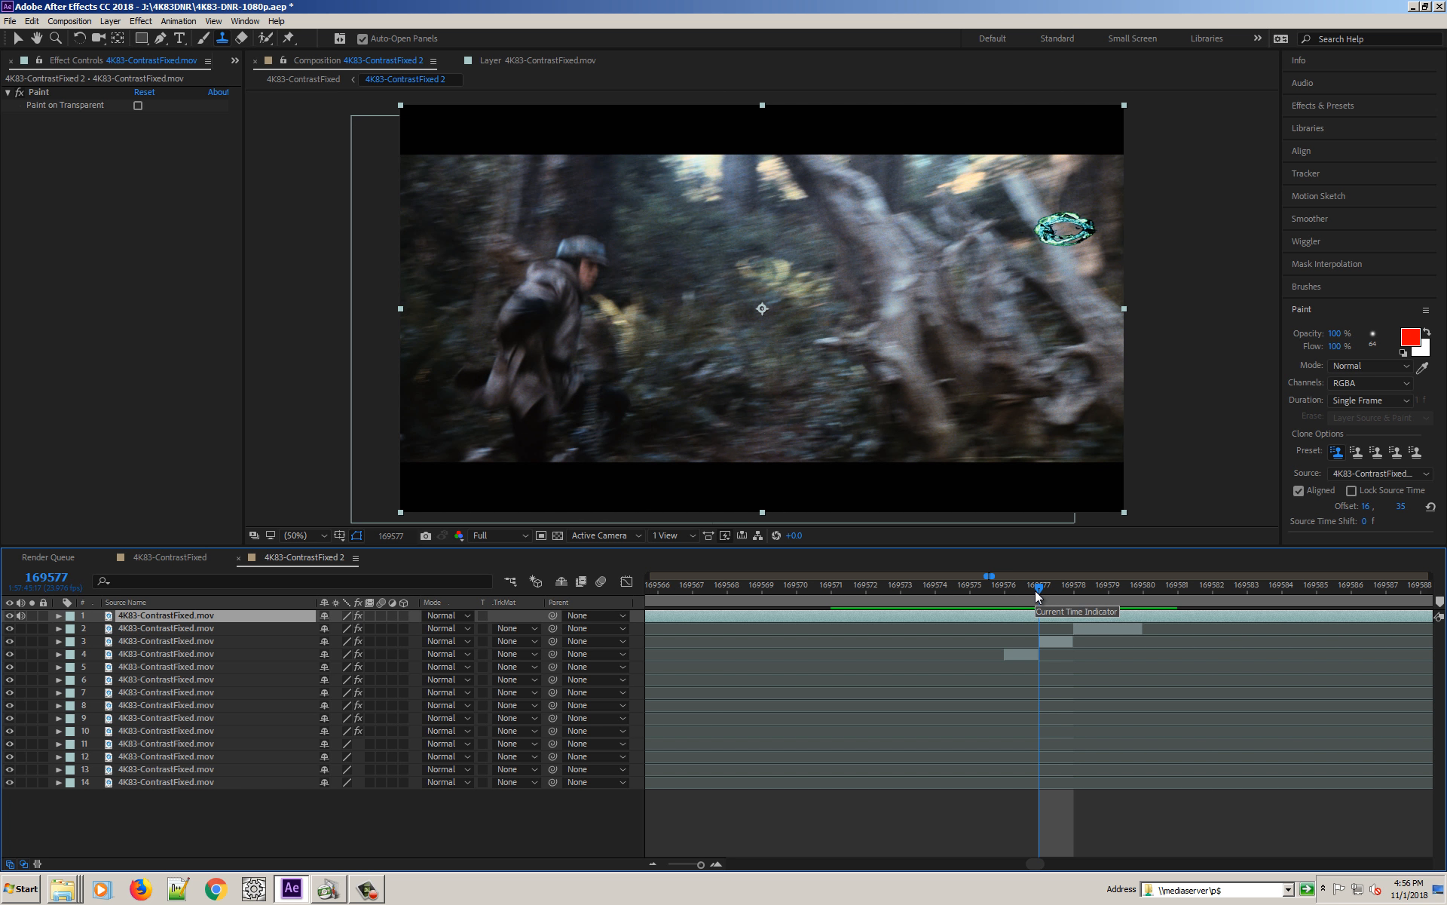
click(11, 616)
click(11, 616)
click(10, 616)
click(11, 616)
click(11, 616)
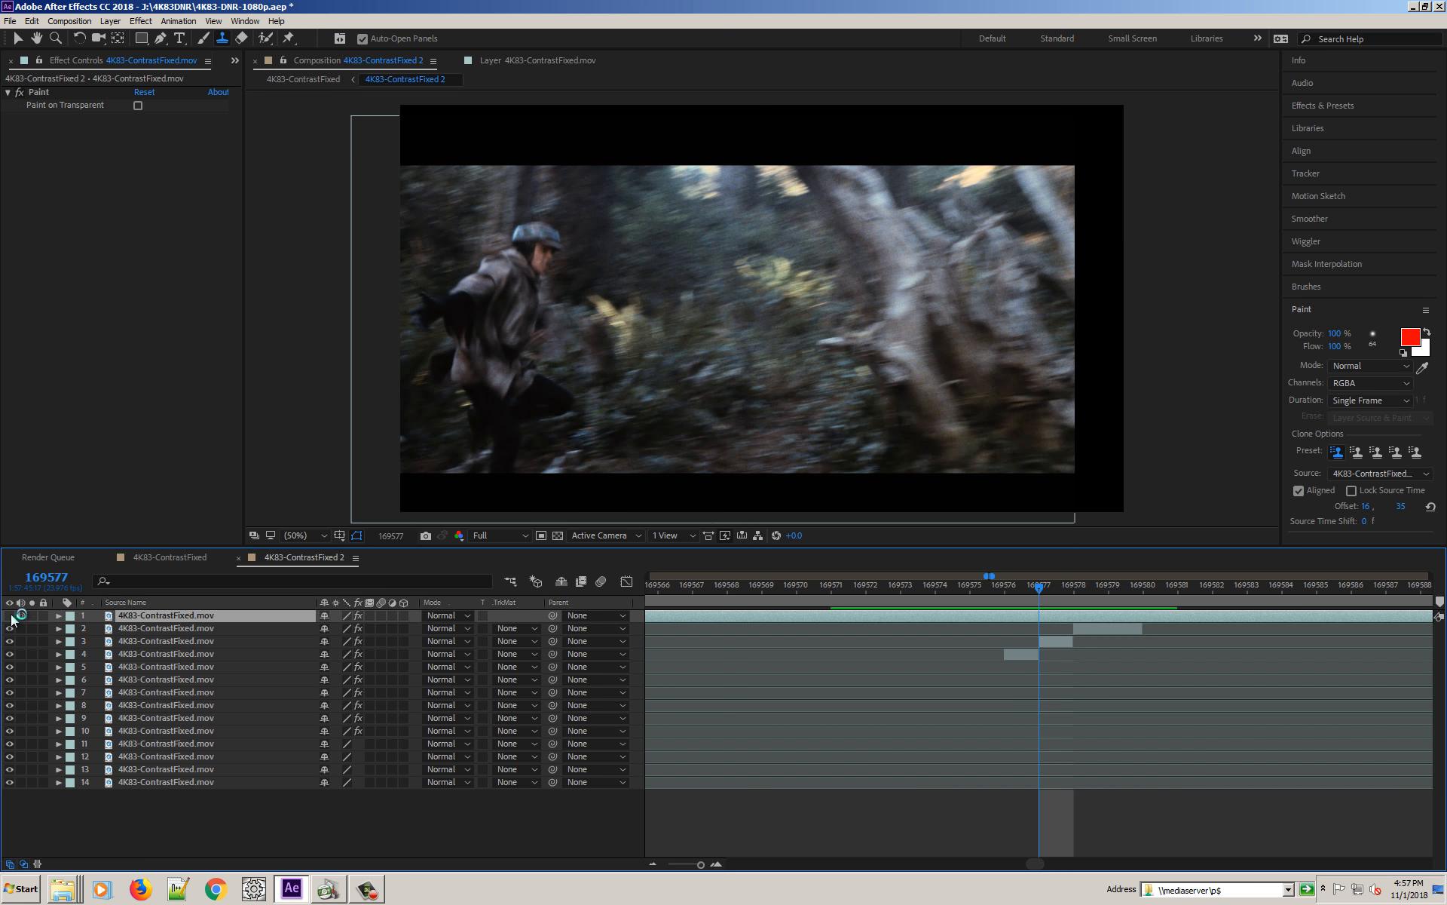
click(11, 616)
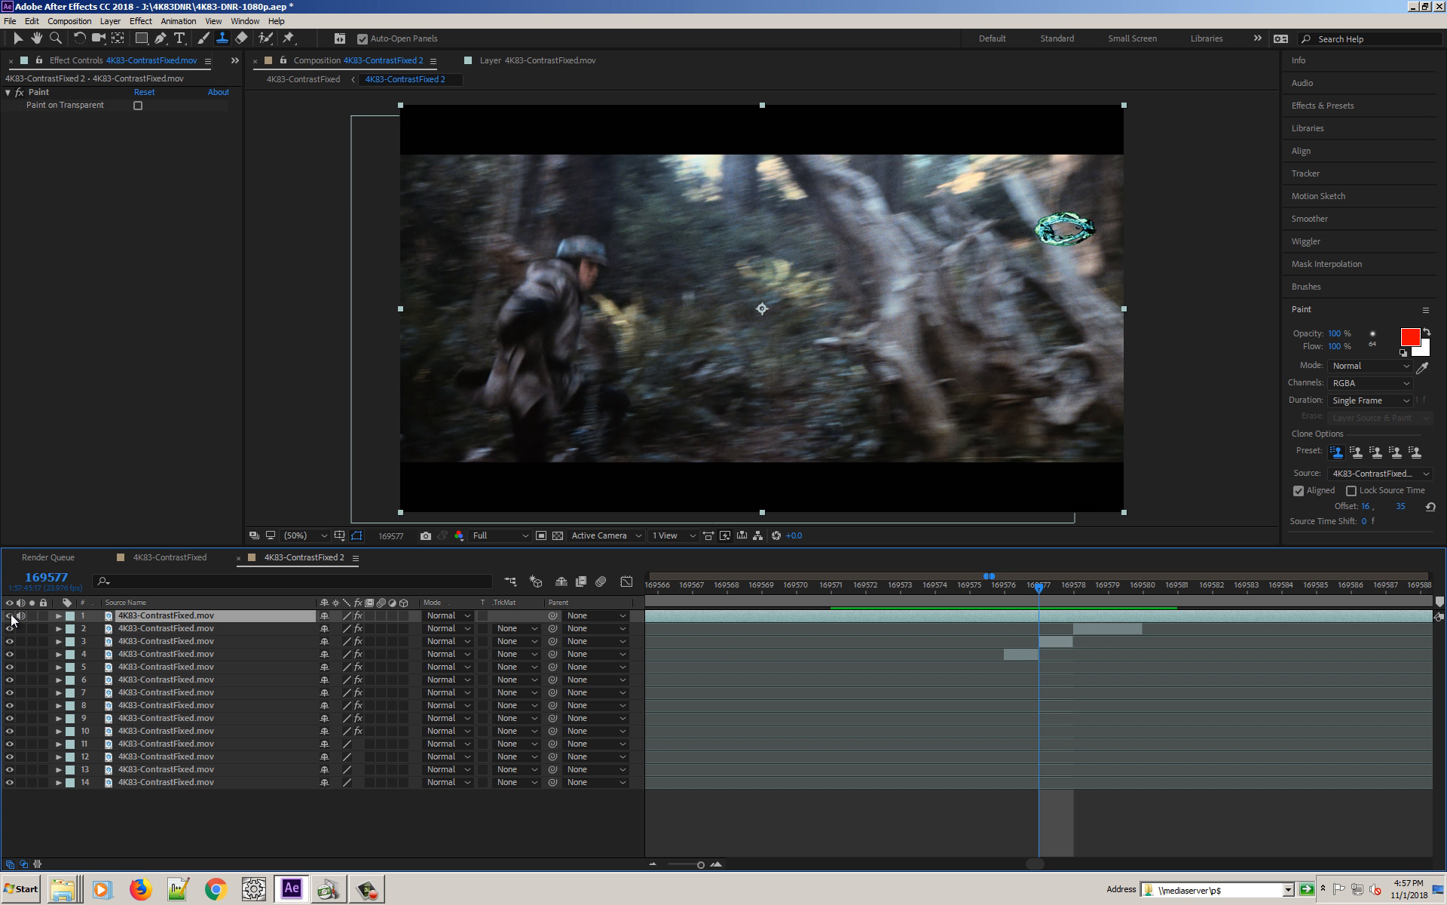
click(11, 616)
click(11, 616)
click(11, 616)
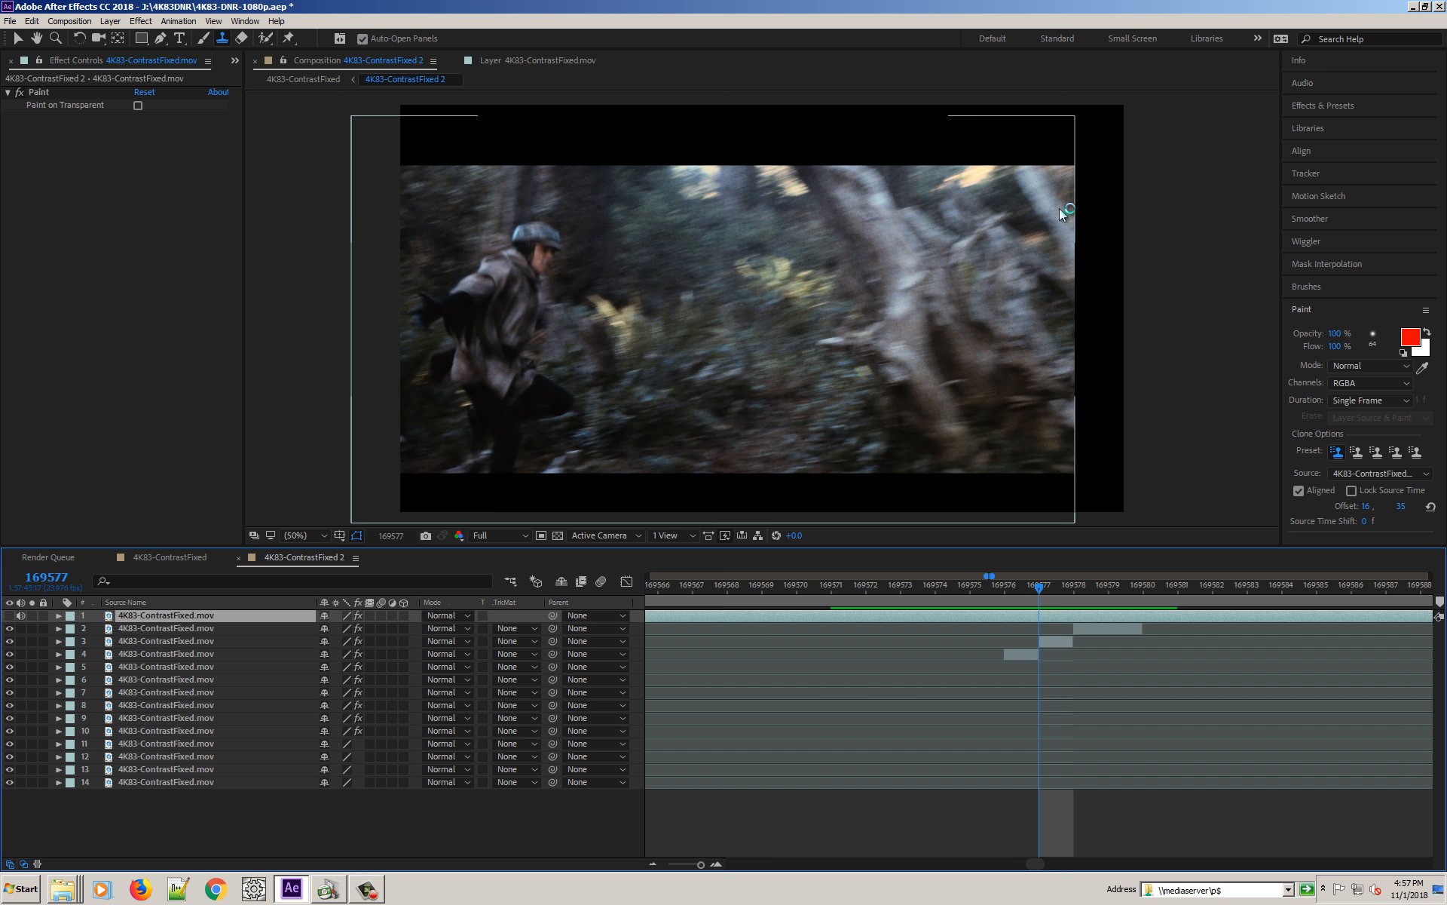
click(9, 615)
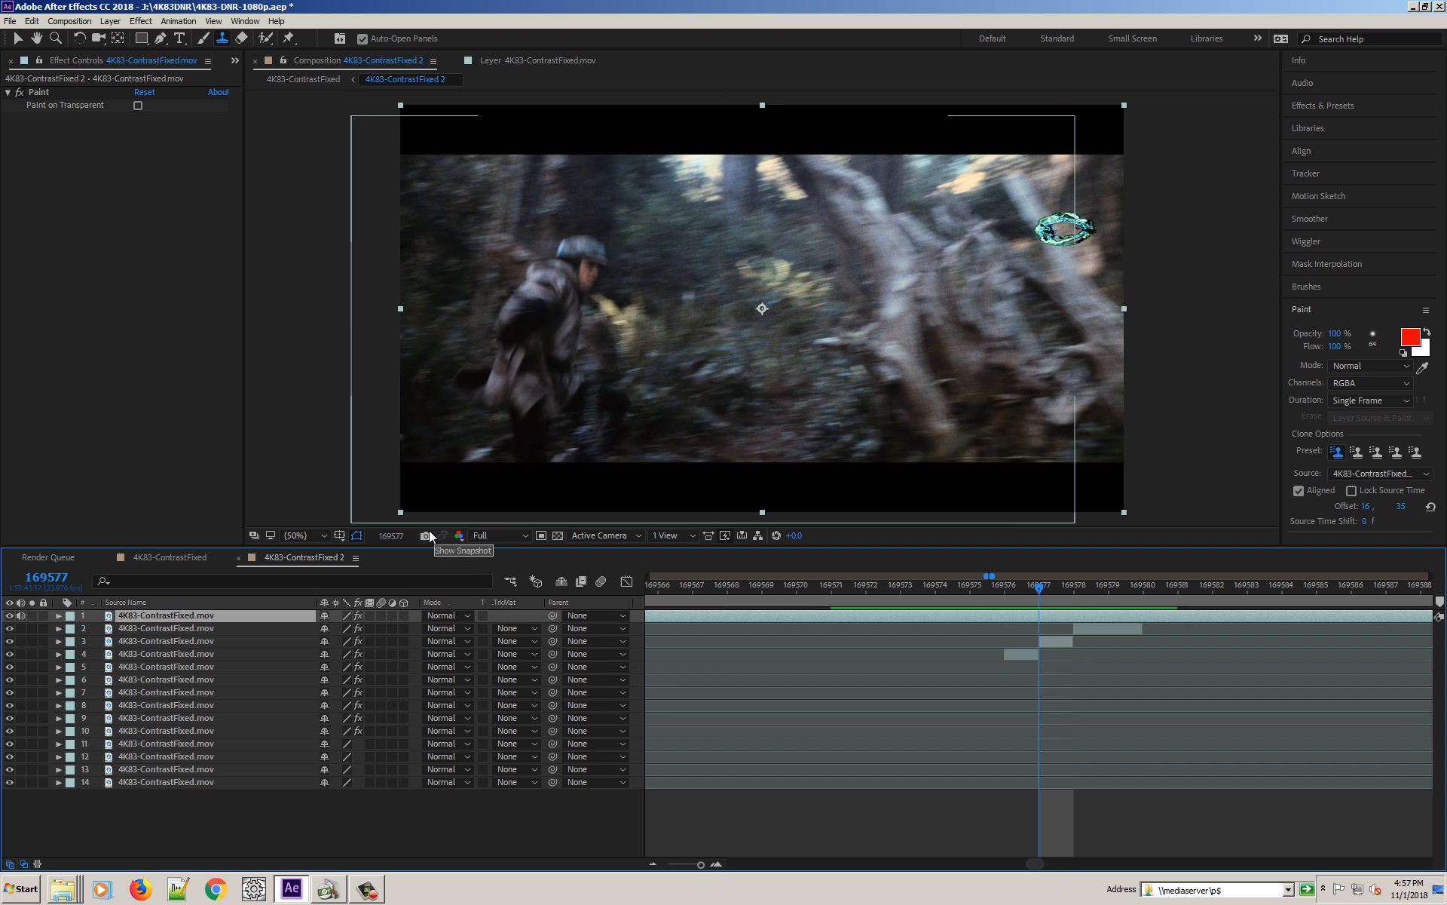
Inspect the ring defect at 100%, keep the clone stroke duration at Single Frame, and bring up the layer's own view for painting
click(324, 536)
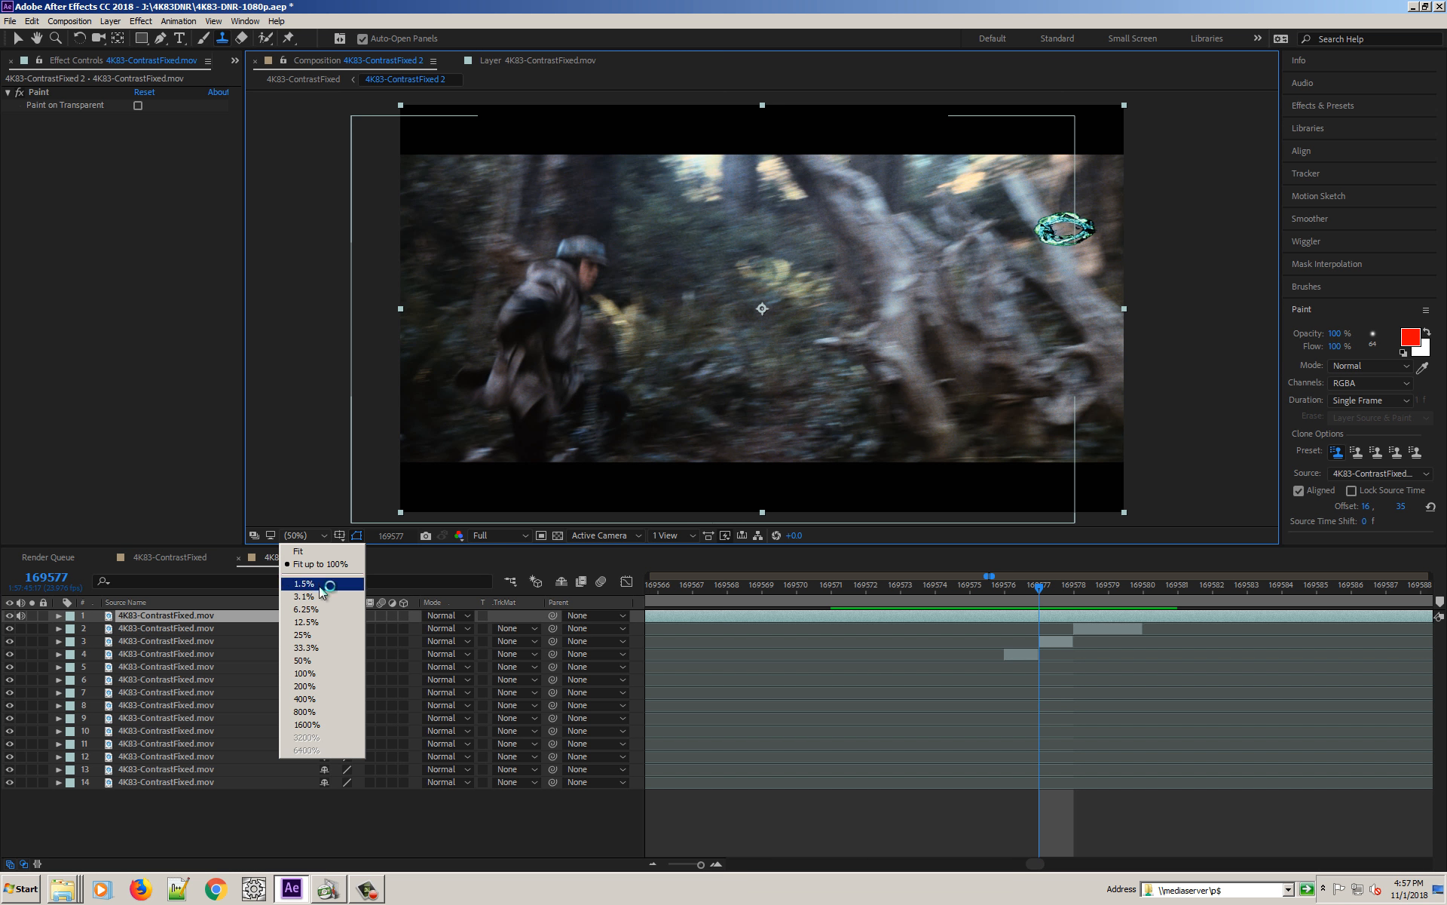
click(305, 673)
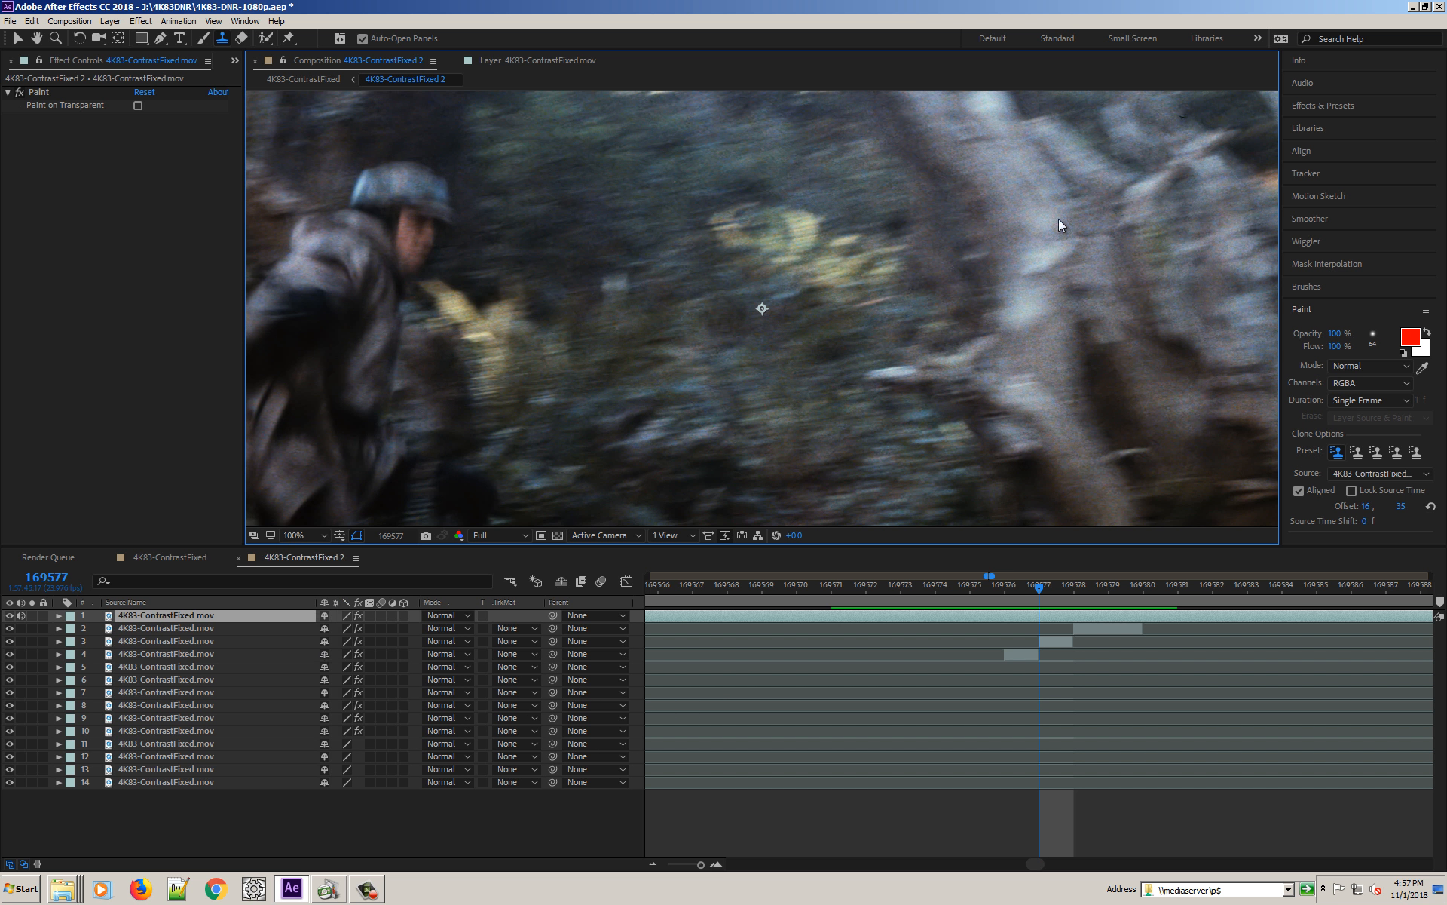
key(space)
drag(1072, 216, 652, 303)
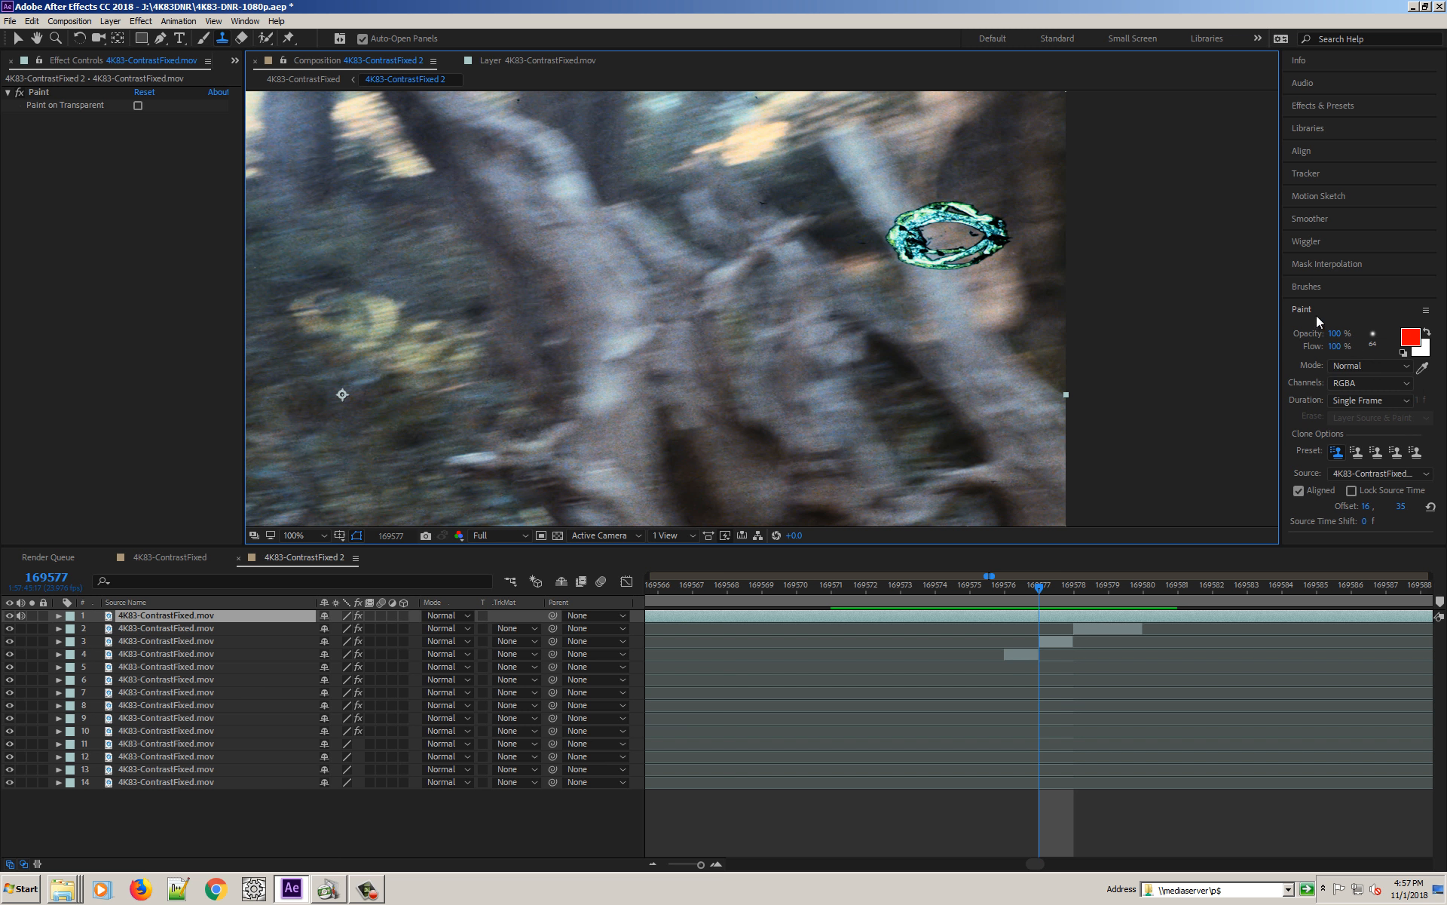
click(1374, 401)
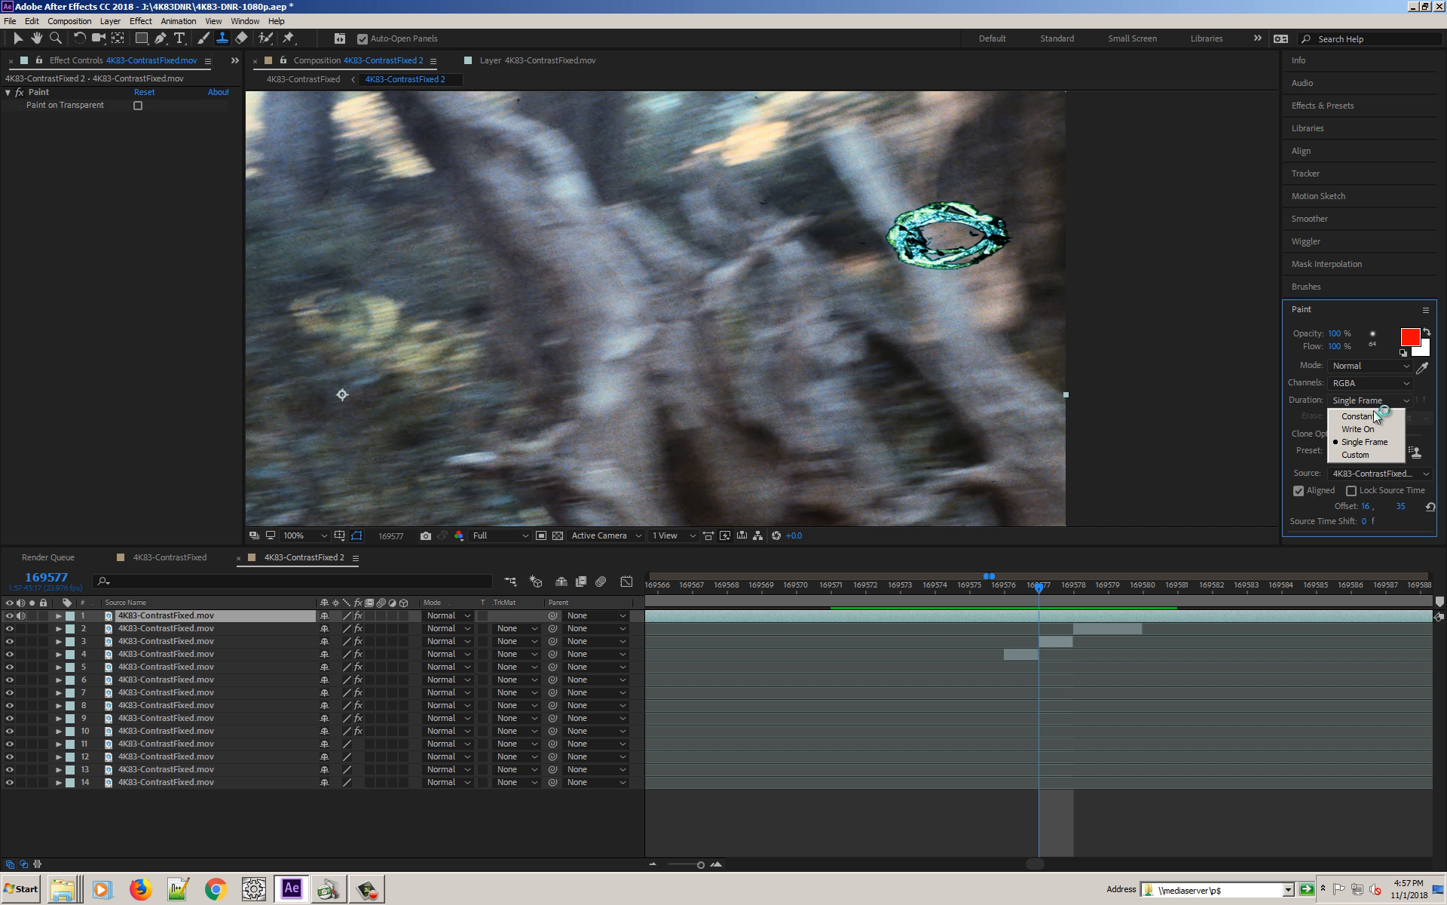
click(1378, 401)
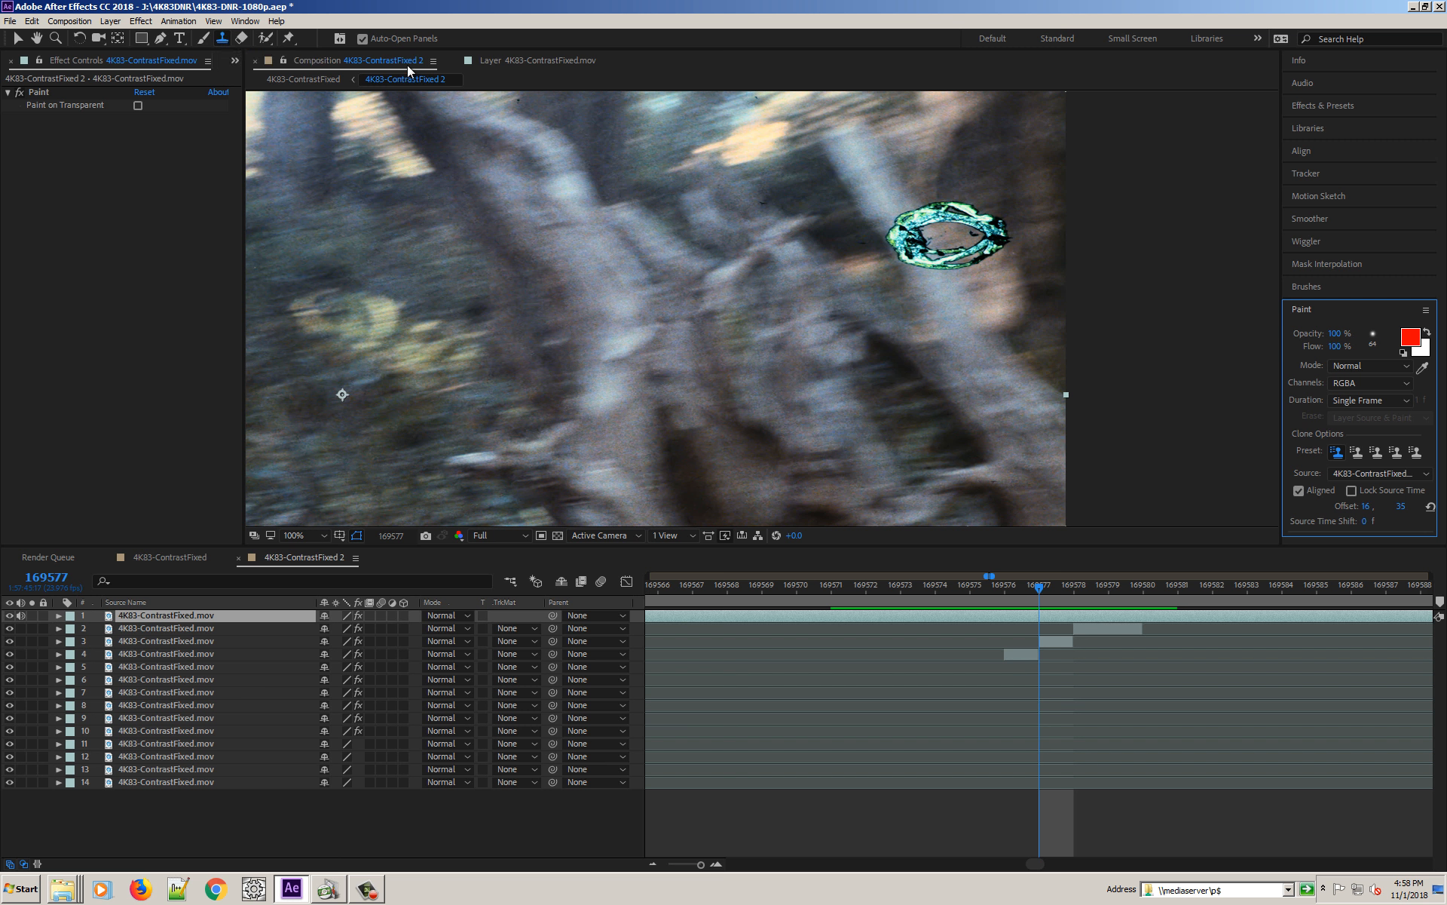
click(510, 61)
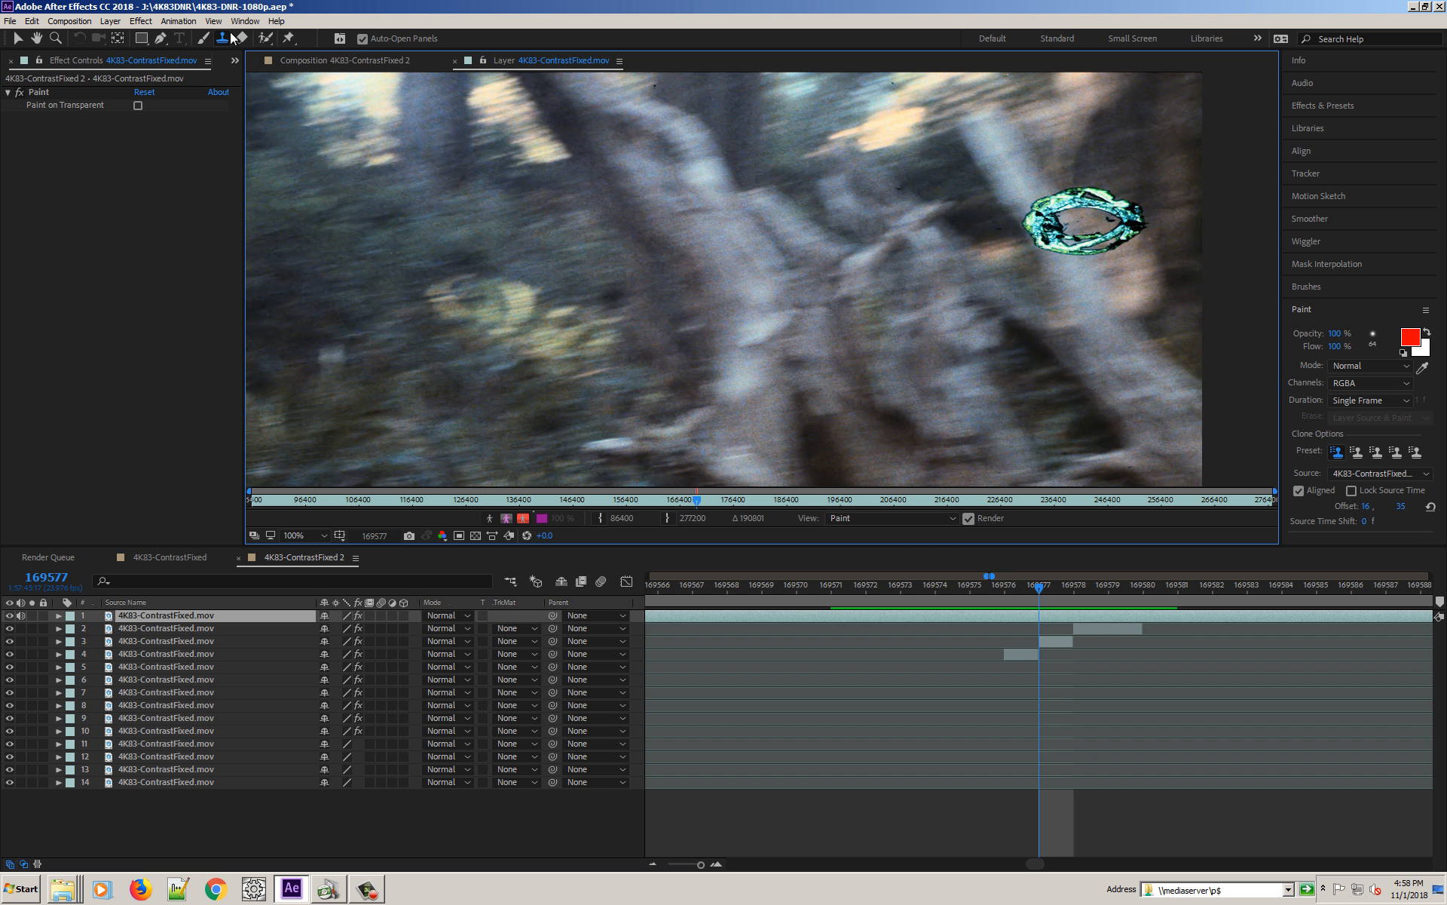
Clone nearby trunk and background texture over the left and lower-right parts of the green ring with the Clone Stamp
alt+click(1010, 162)
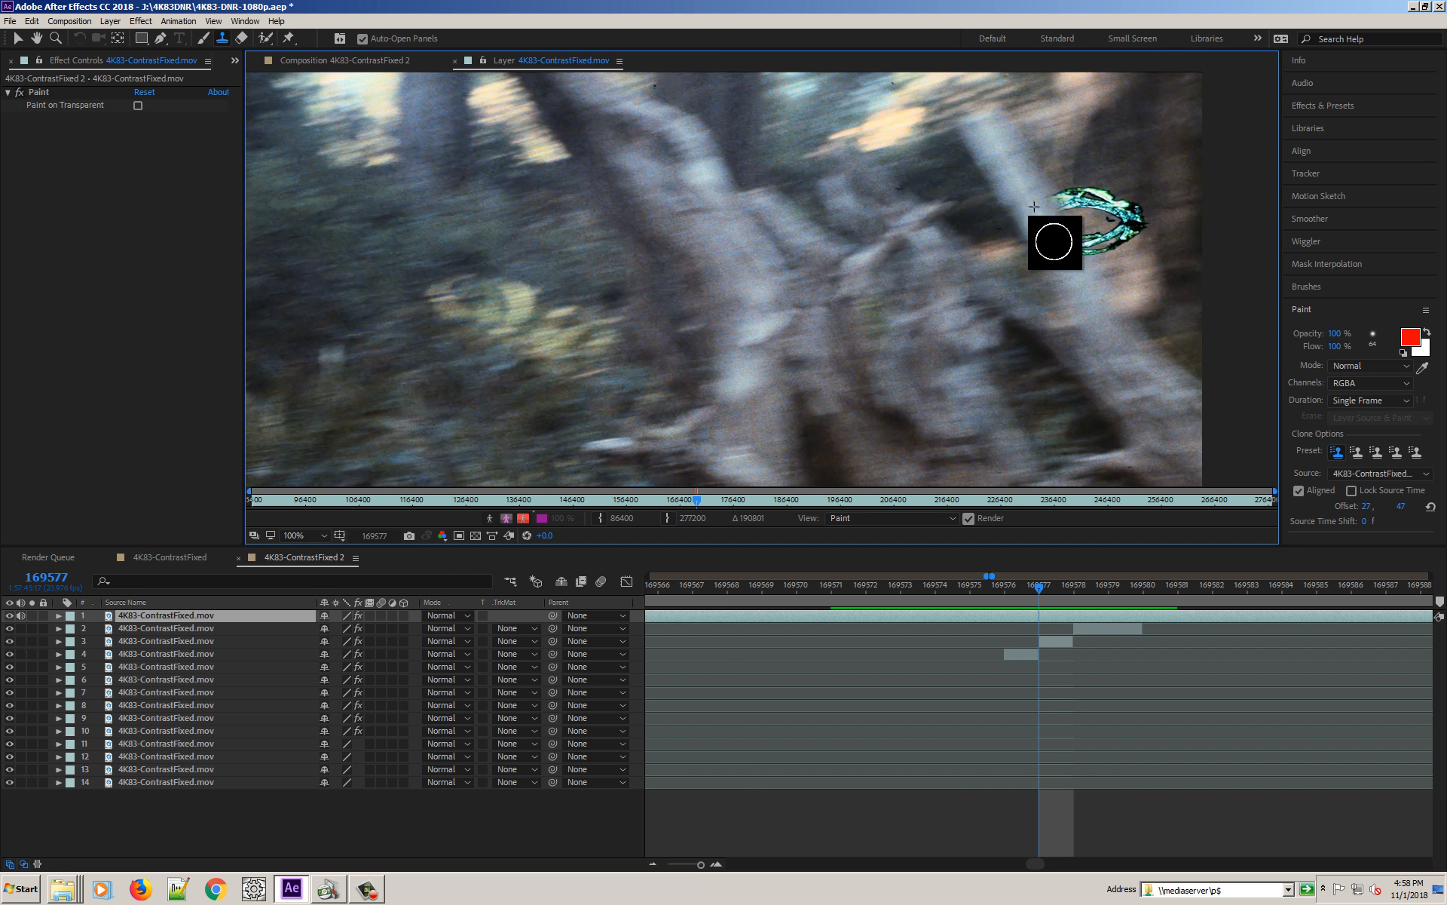
alt+click(1076, 271)
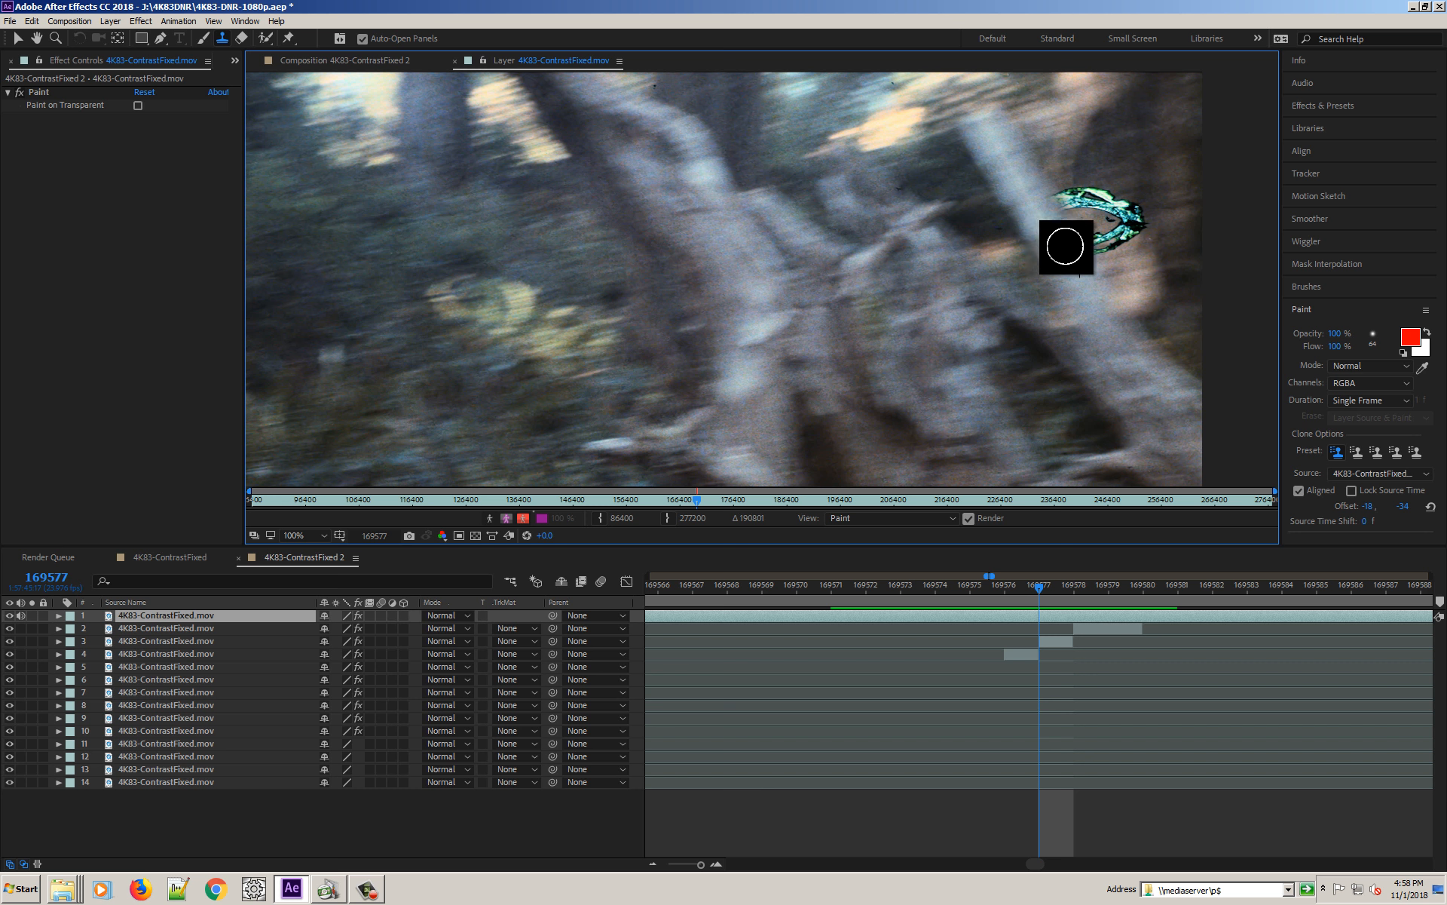
alt+click(1033, 184)
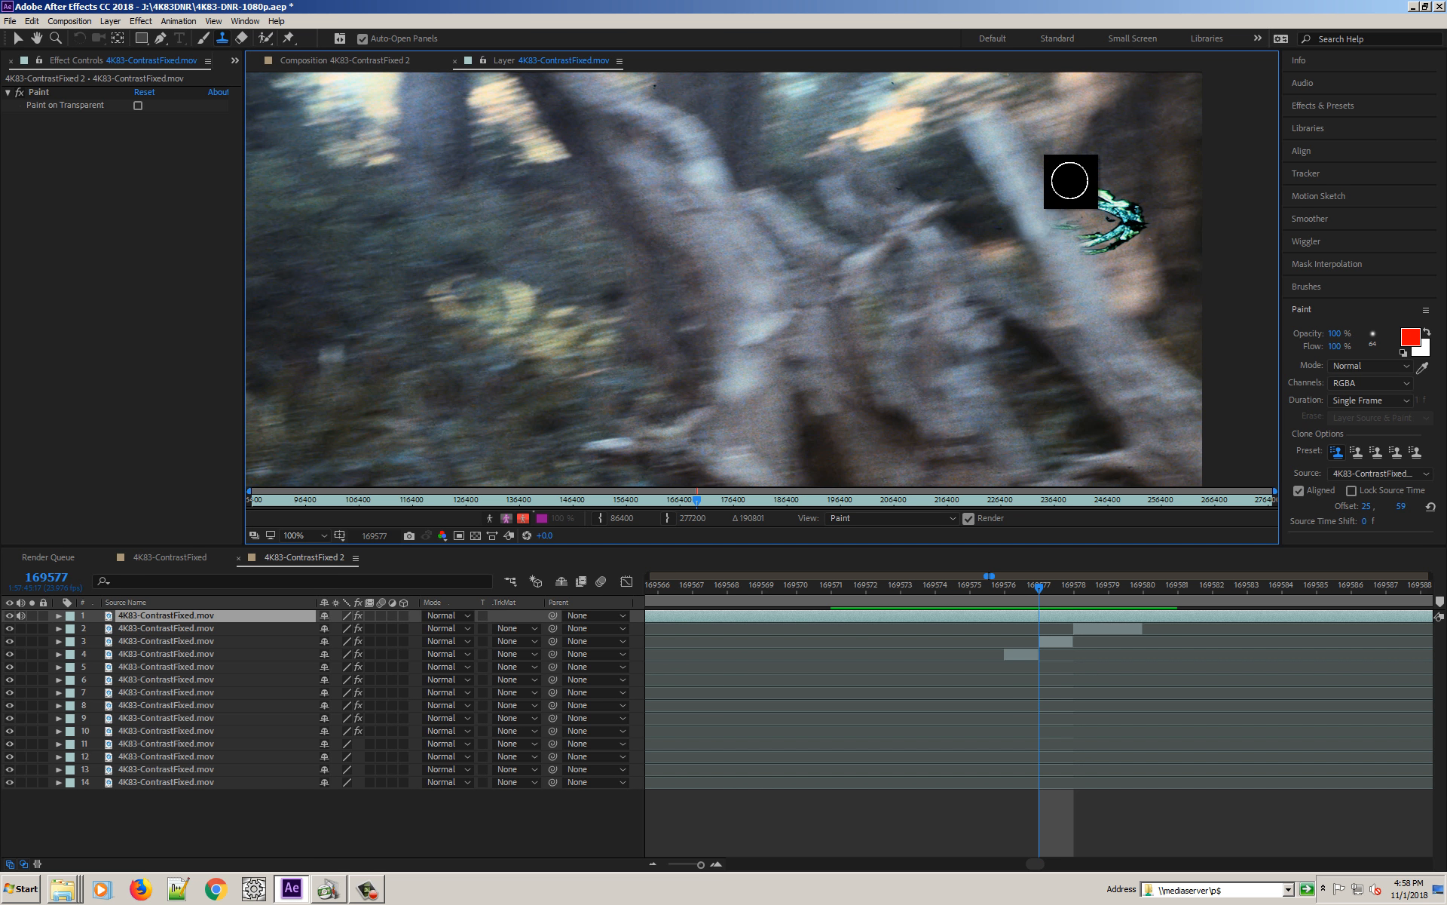
alt+click(1136, 287)
mouse_move(1108, 243)
mouse_down()
mouse_move(1092, 235)
mouse_move(1124, 230)
mouse_up()
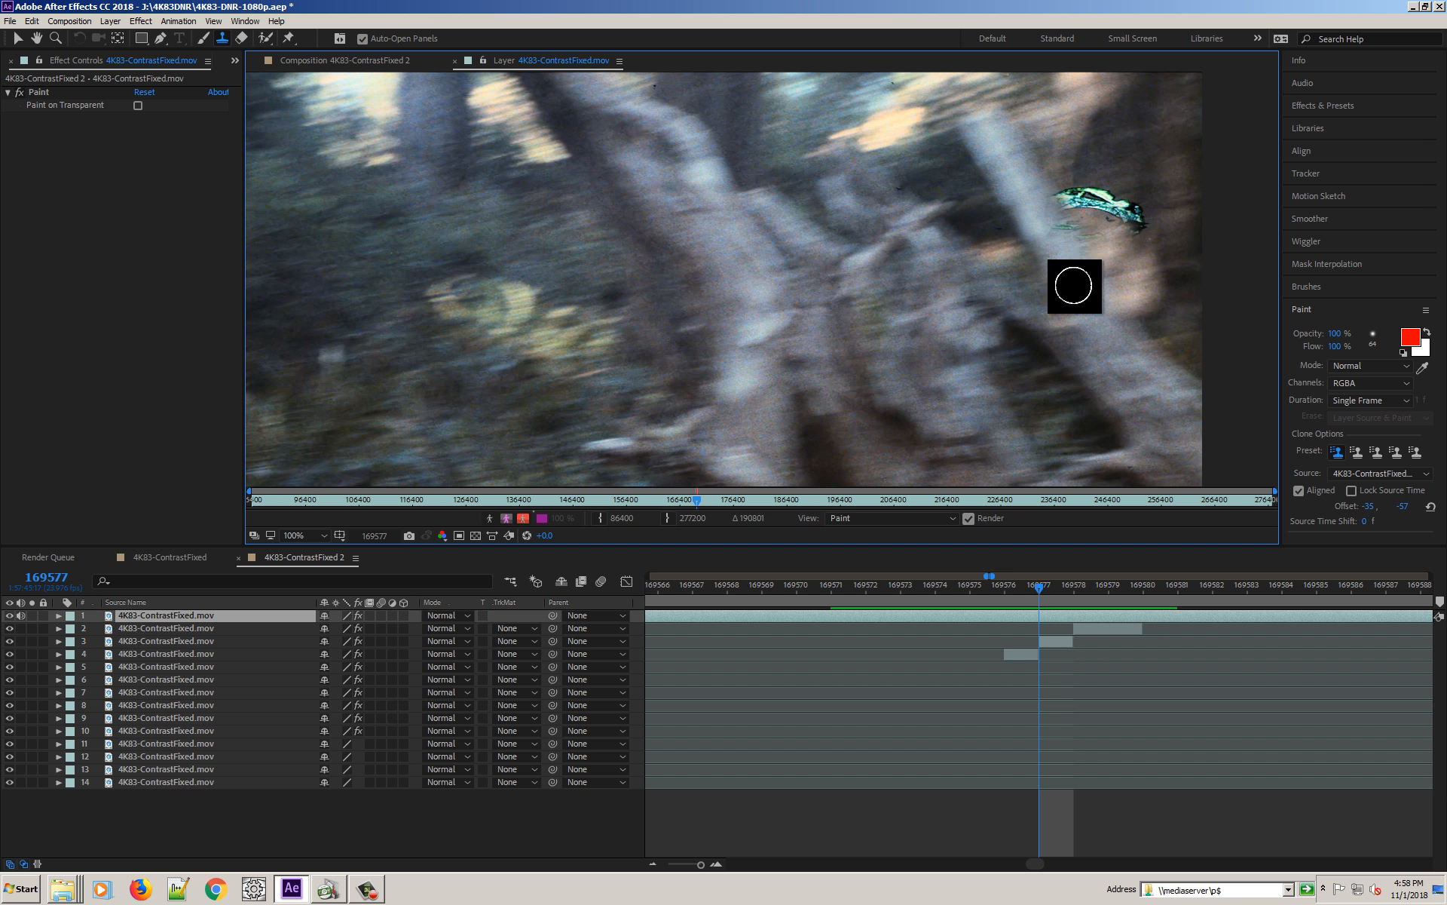
Clone surrounding background over the ring's remaining upper arc, resampling beside each section
alt+click(1074, 285)
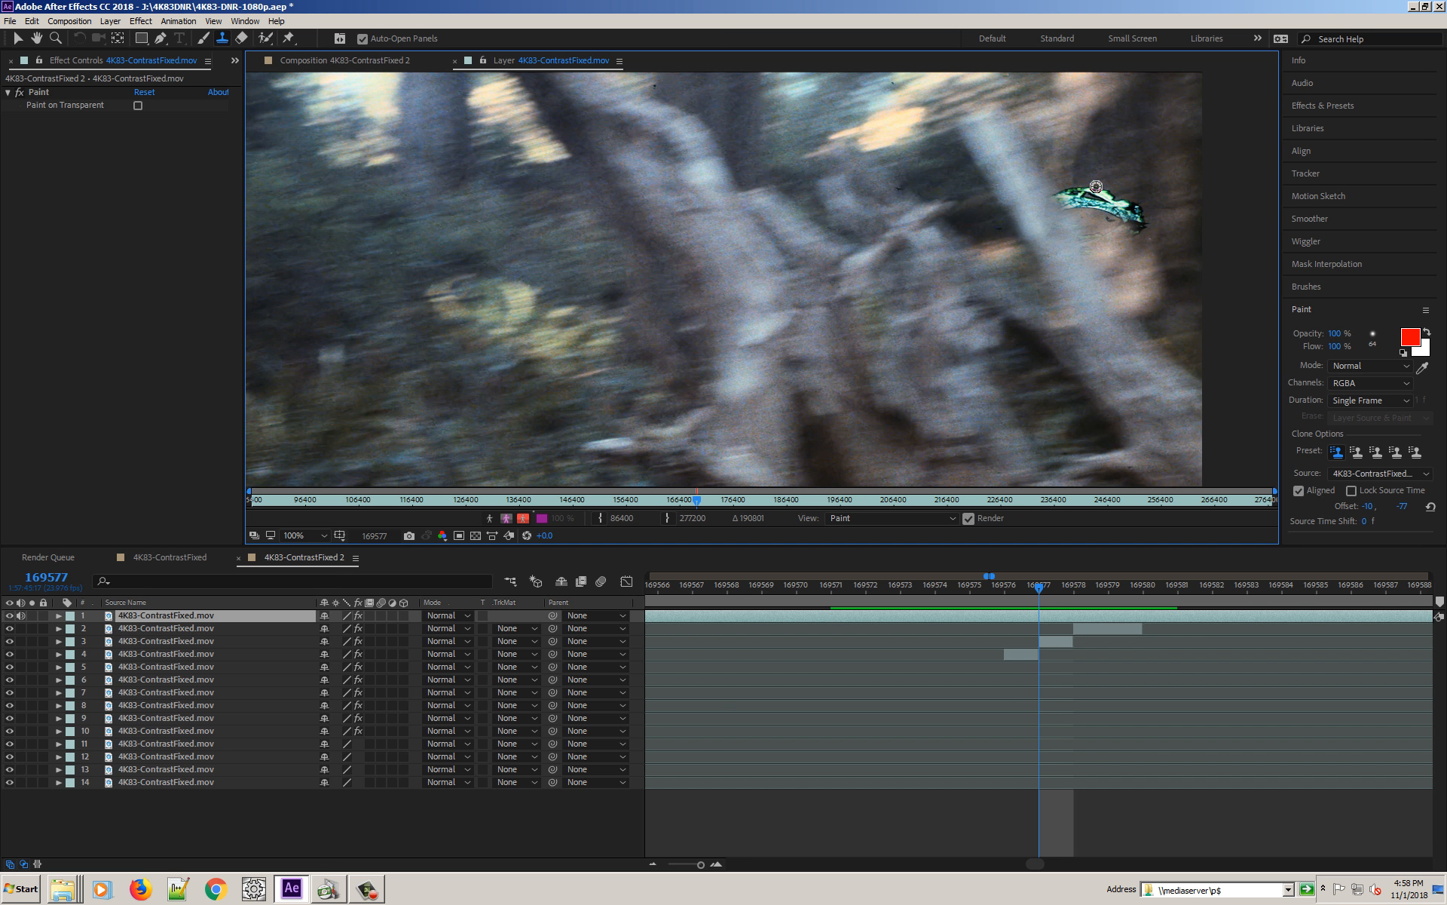
alt+click(1096, 187)
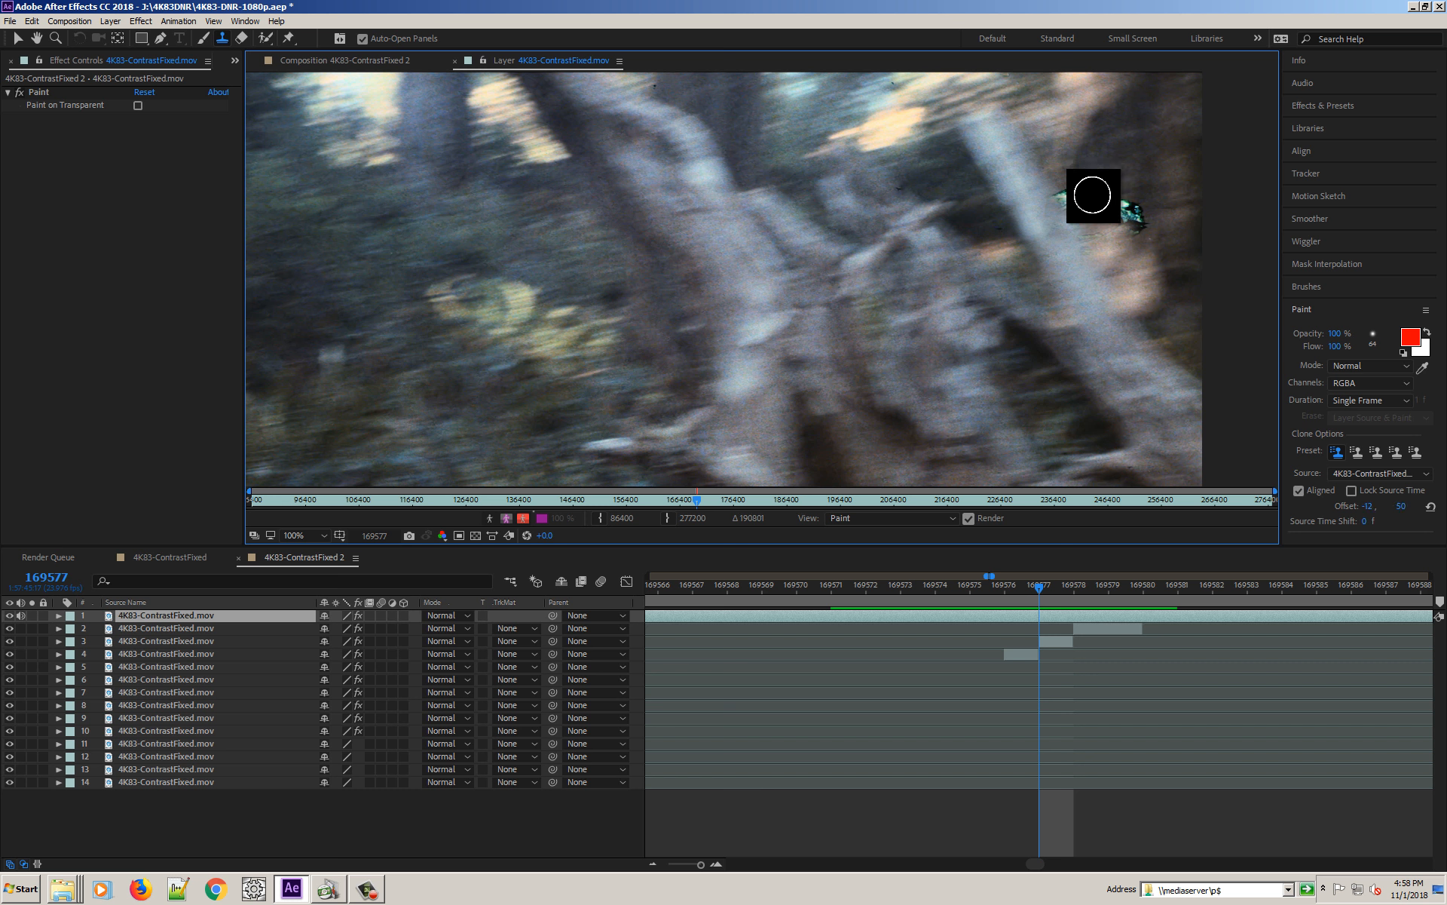
drag(1094, 197, 1109, 200)
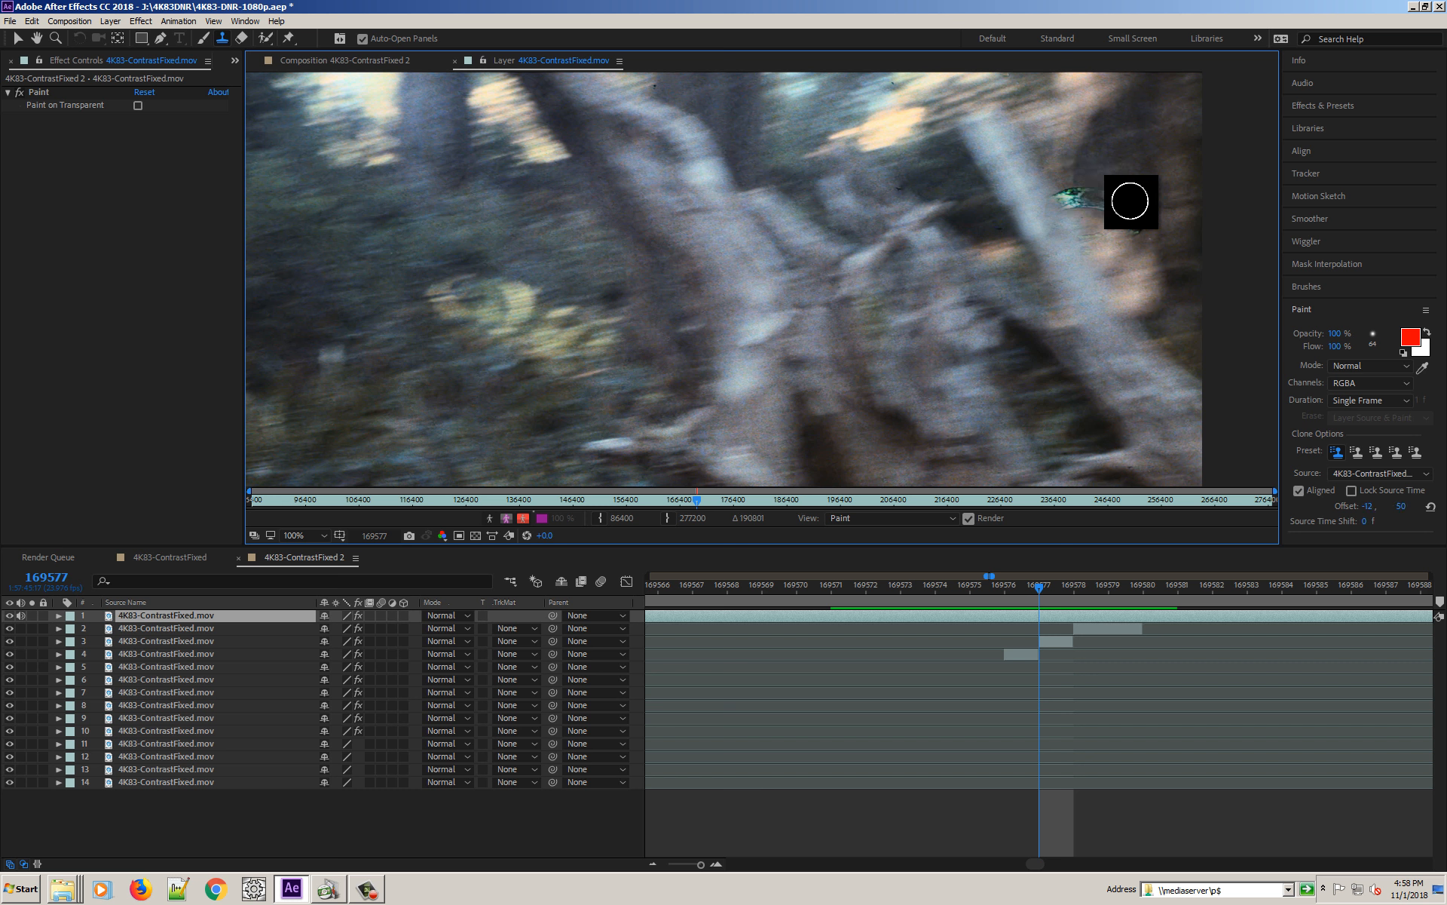
alt+click(1058, 167)
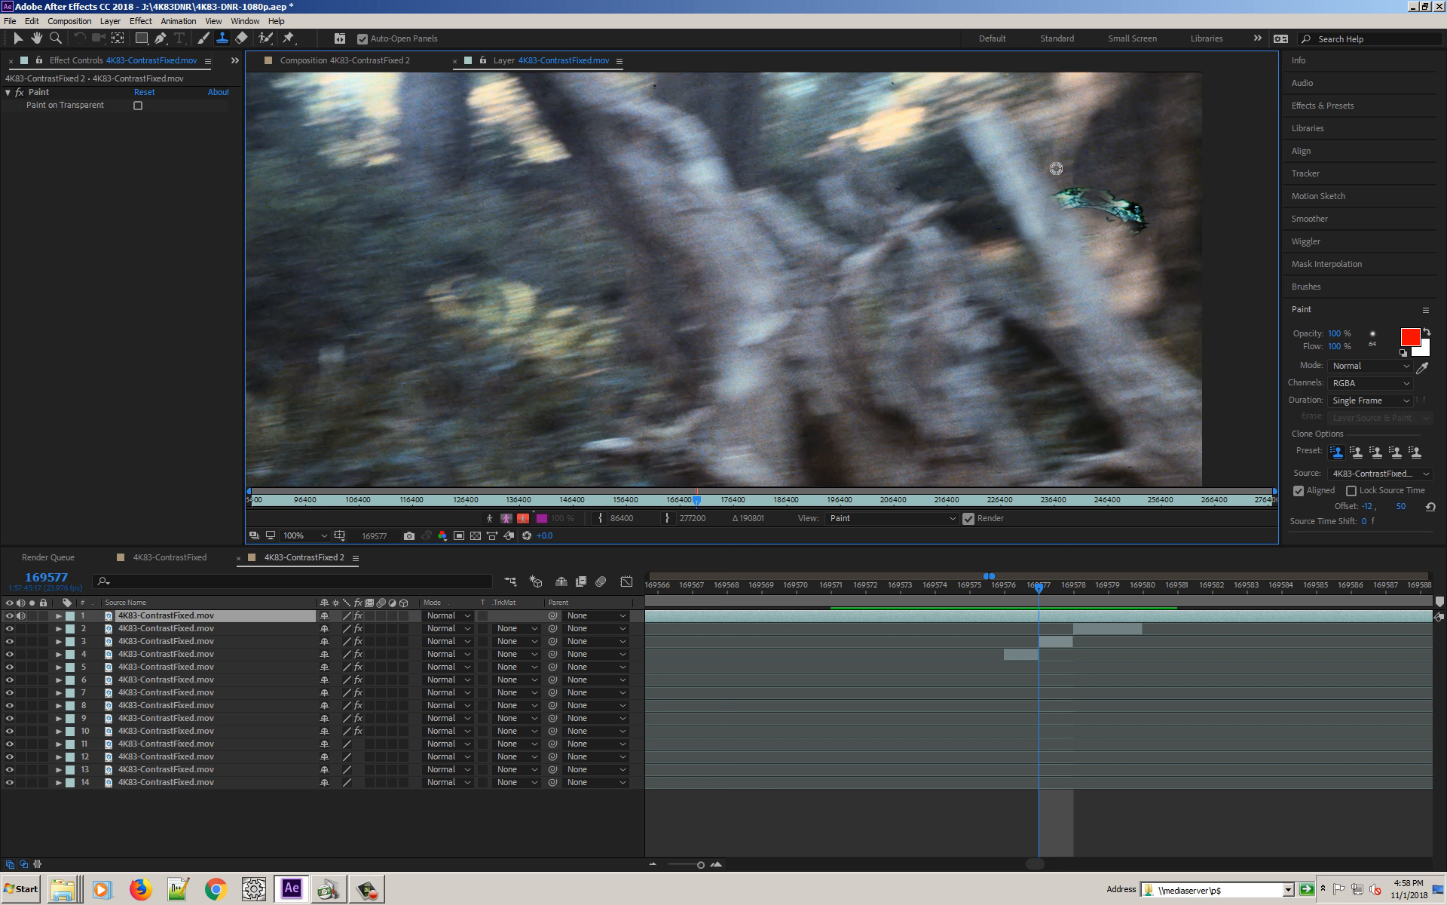
drag(1060, 186, 1072, 206)
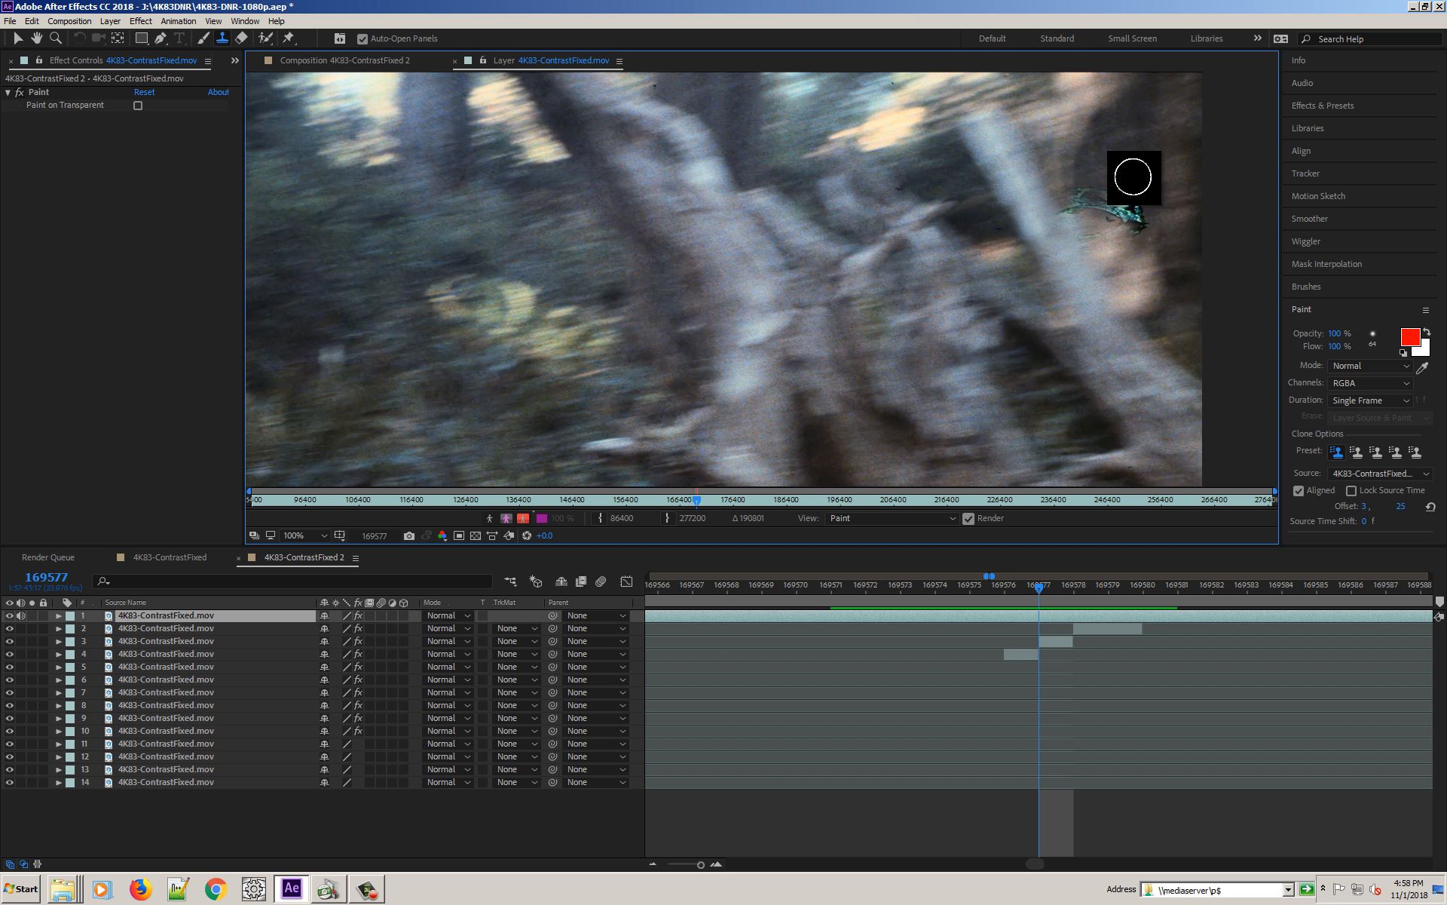
alt+click(1151, 187)
mouse_move(1144, 205)
mouse_down()
mouse_move(1096, 192)
mouse_move(1129, 210)
mouse_move(1122, 237)
mouse_move(1149, 206)
mouse_up()
alt+click(1114, 182)
alt+click(1131, 204)
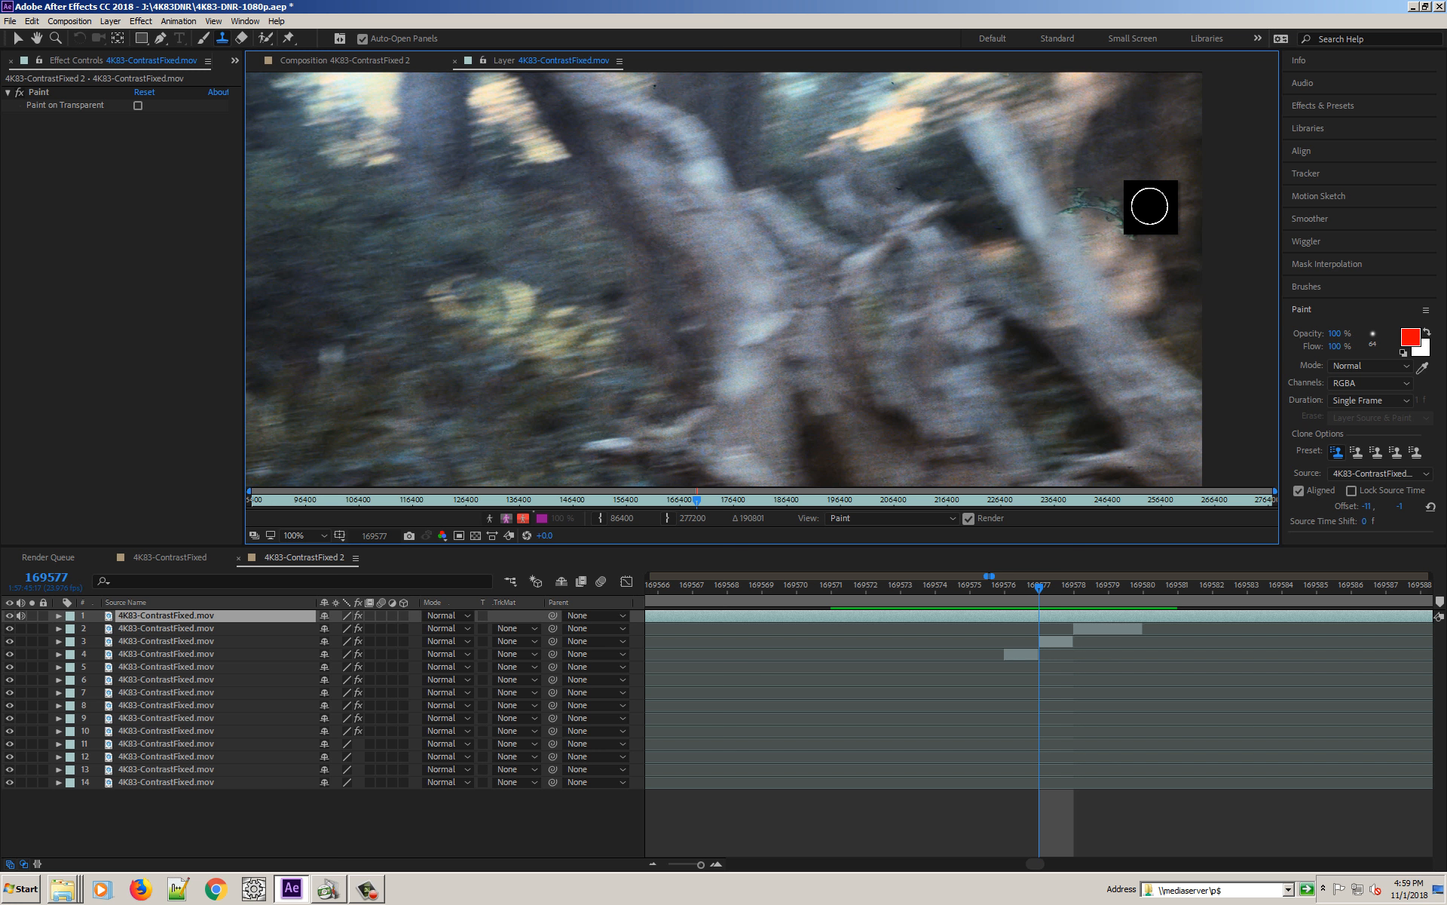
Switch to the 9 px hard round brush and reveal the top layer's paint strokes in the timeline
click(1323, 284)
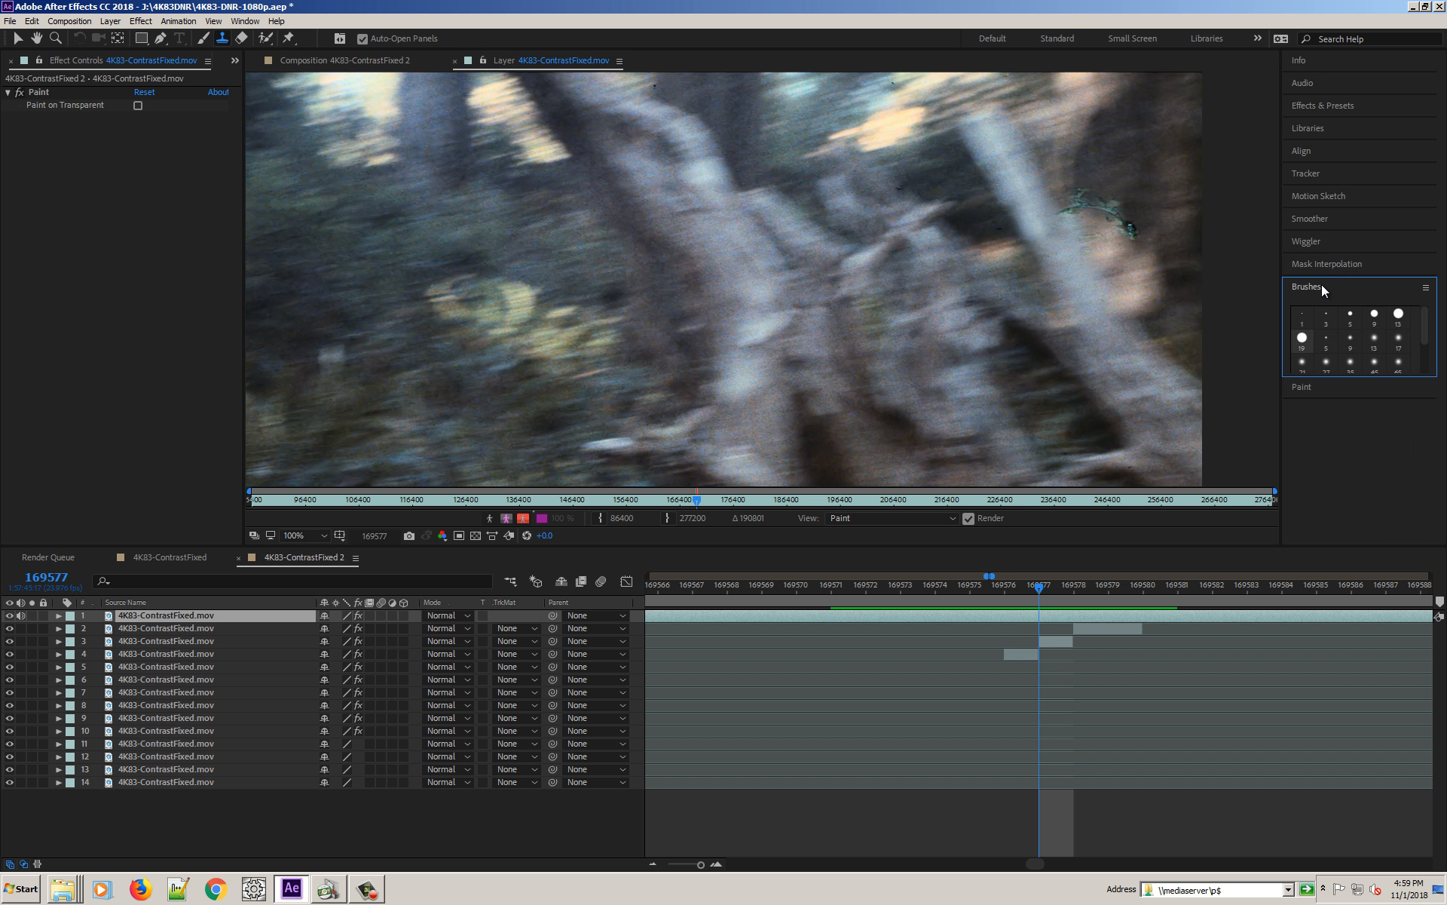
click(1374, 313)
alt+click(1147, 215)
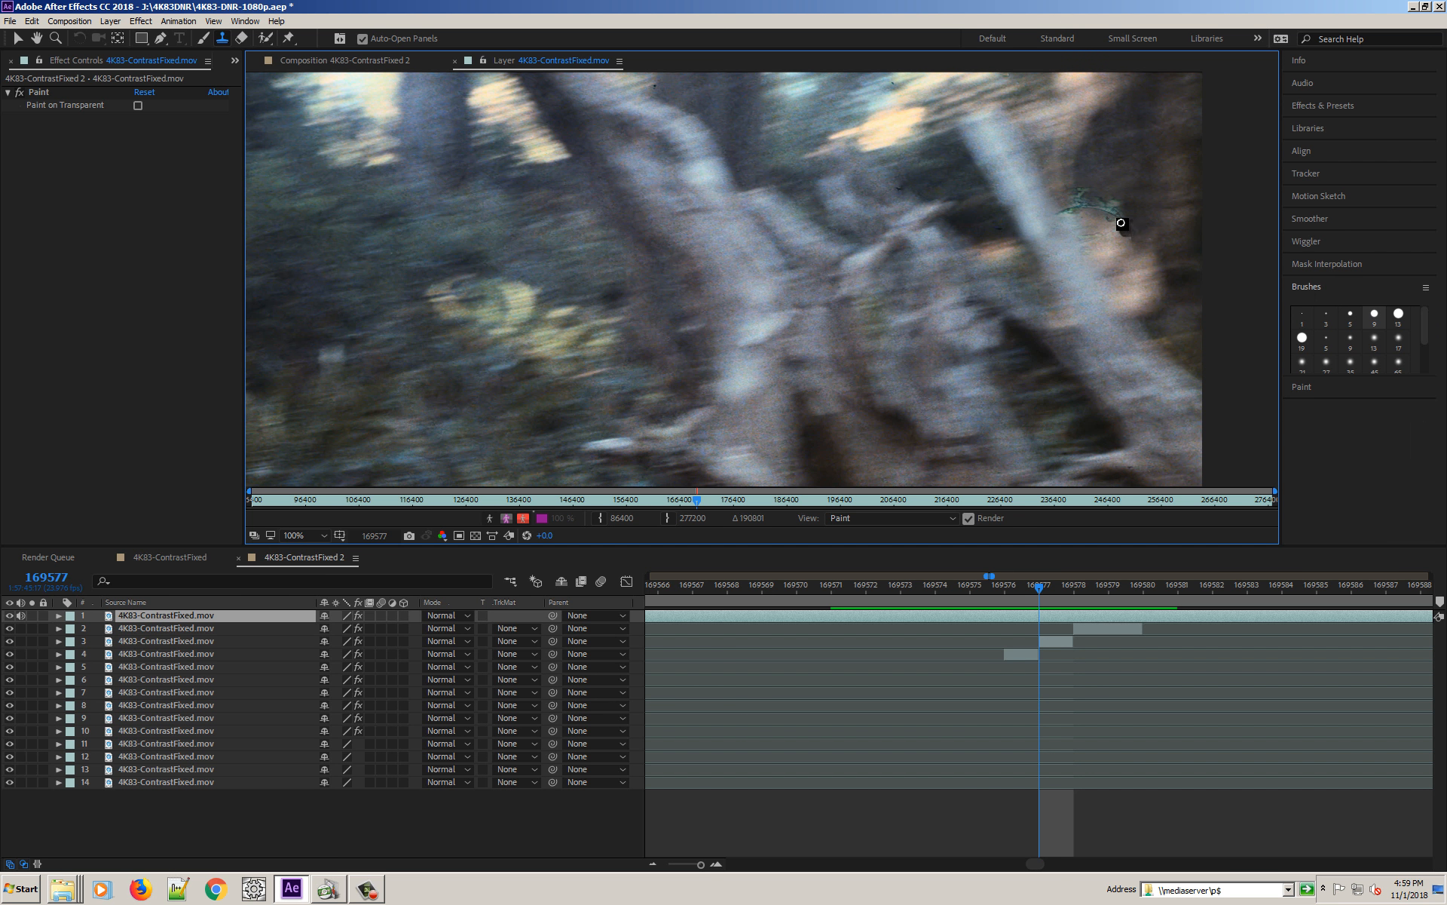
key(p)
key(p)
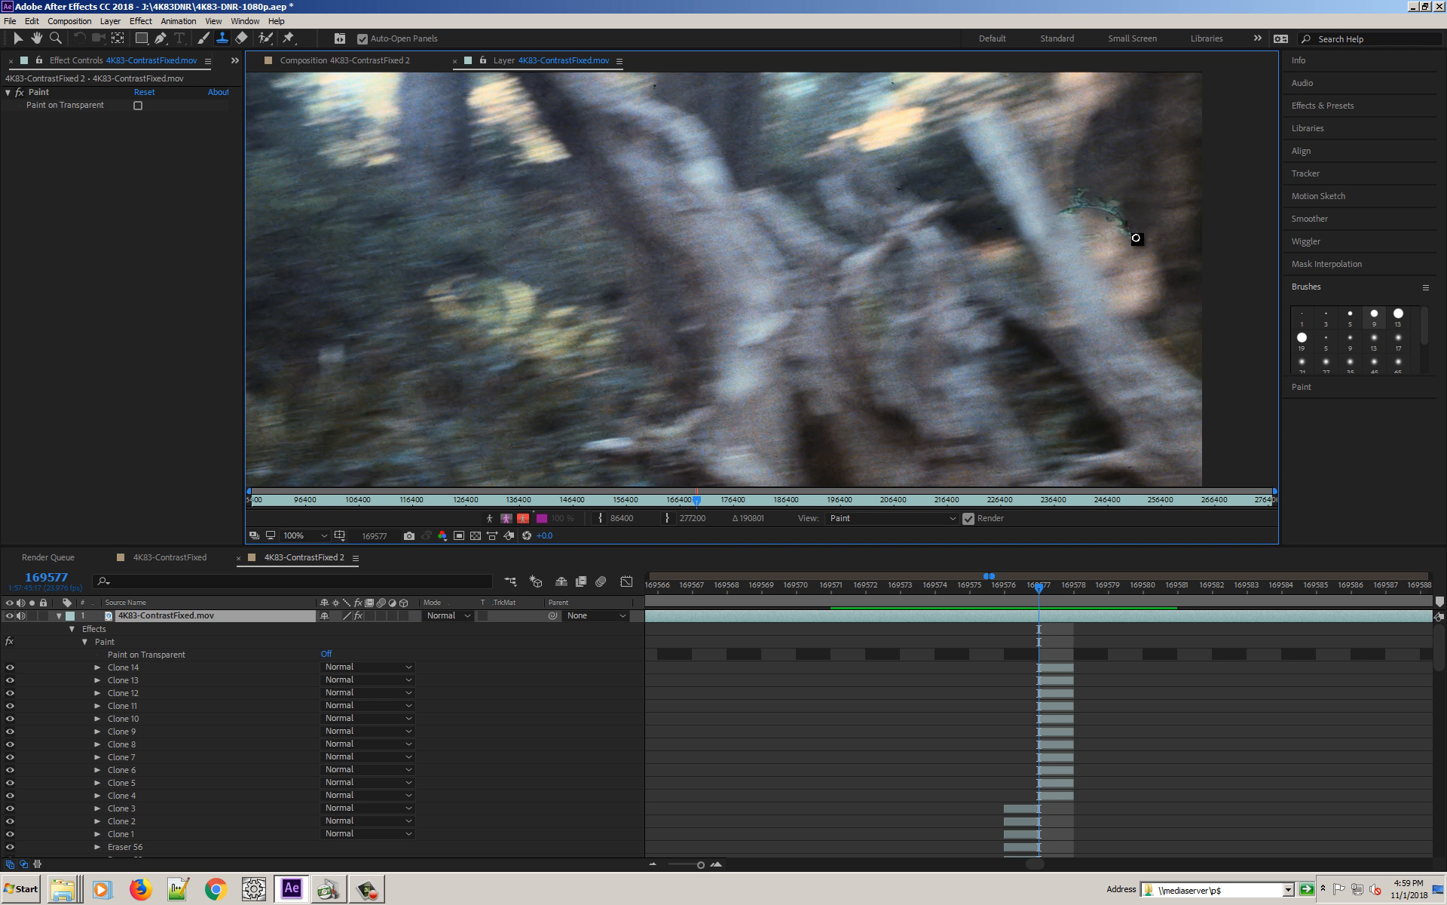
Clone small strokes over the outer remnants of the ring's upper arc with the 9 px brush
drag(1134, 233, 1121, 245)
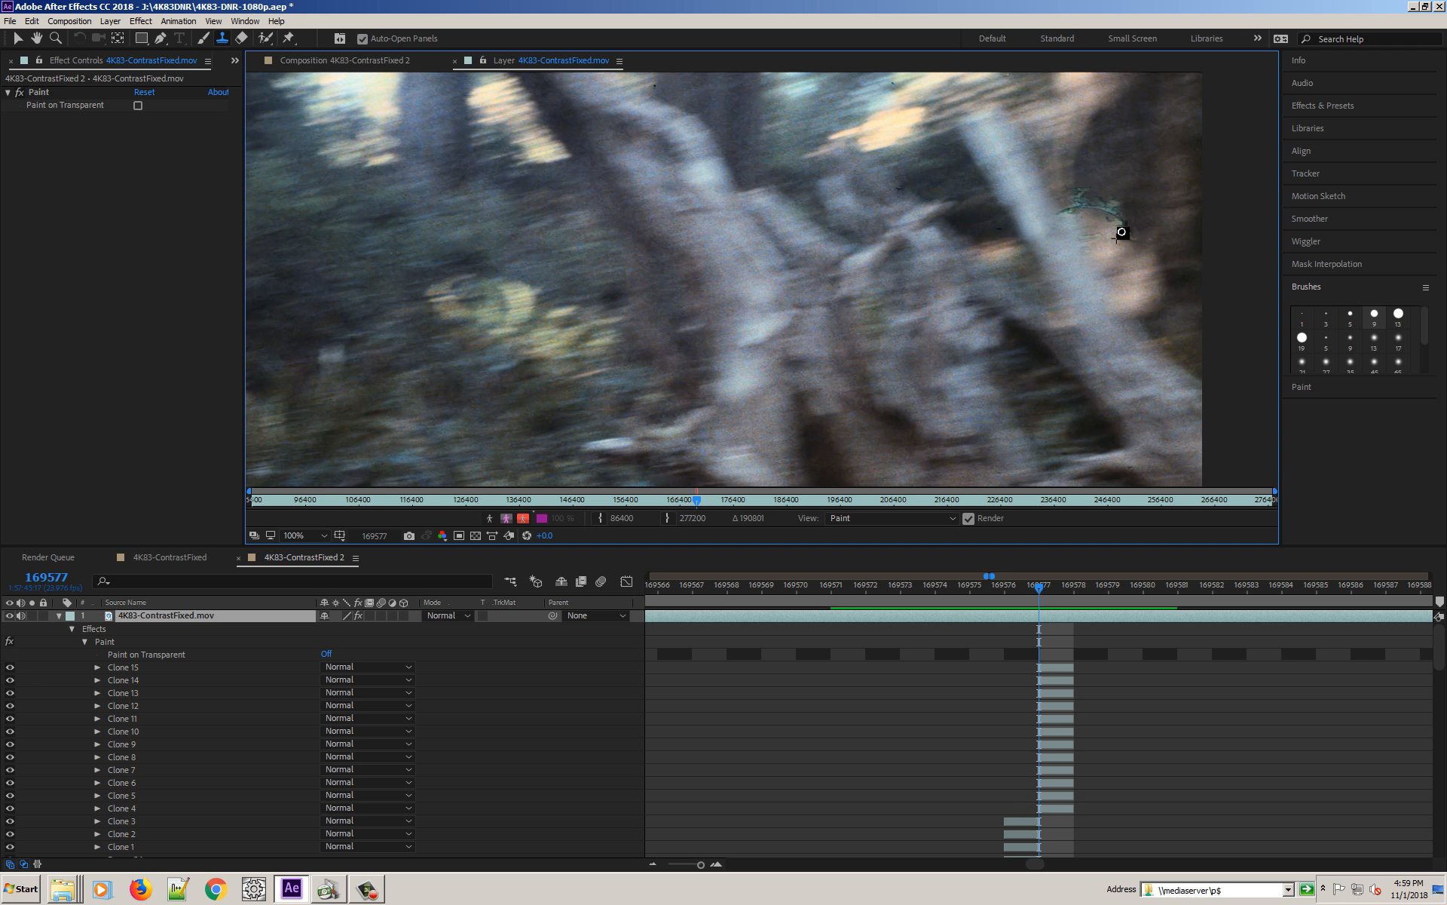
drag(1127, 236, 1093, 220)
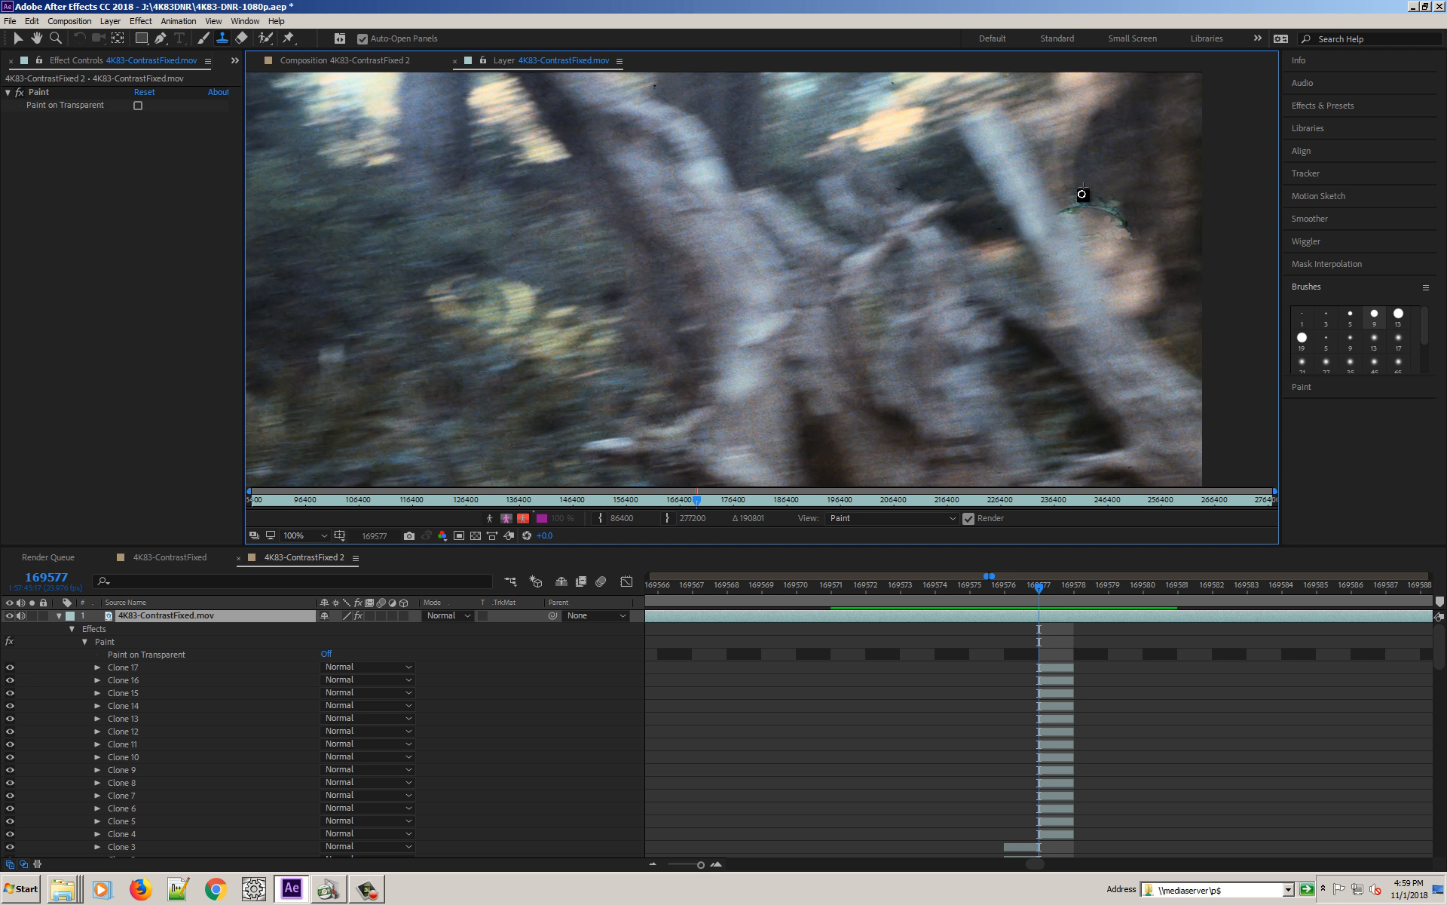
drag(1106, 199, 1124, 206)
Clone the dark background above the remaining green arc over its crest, working at 200%
click(320, 536)
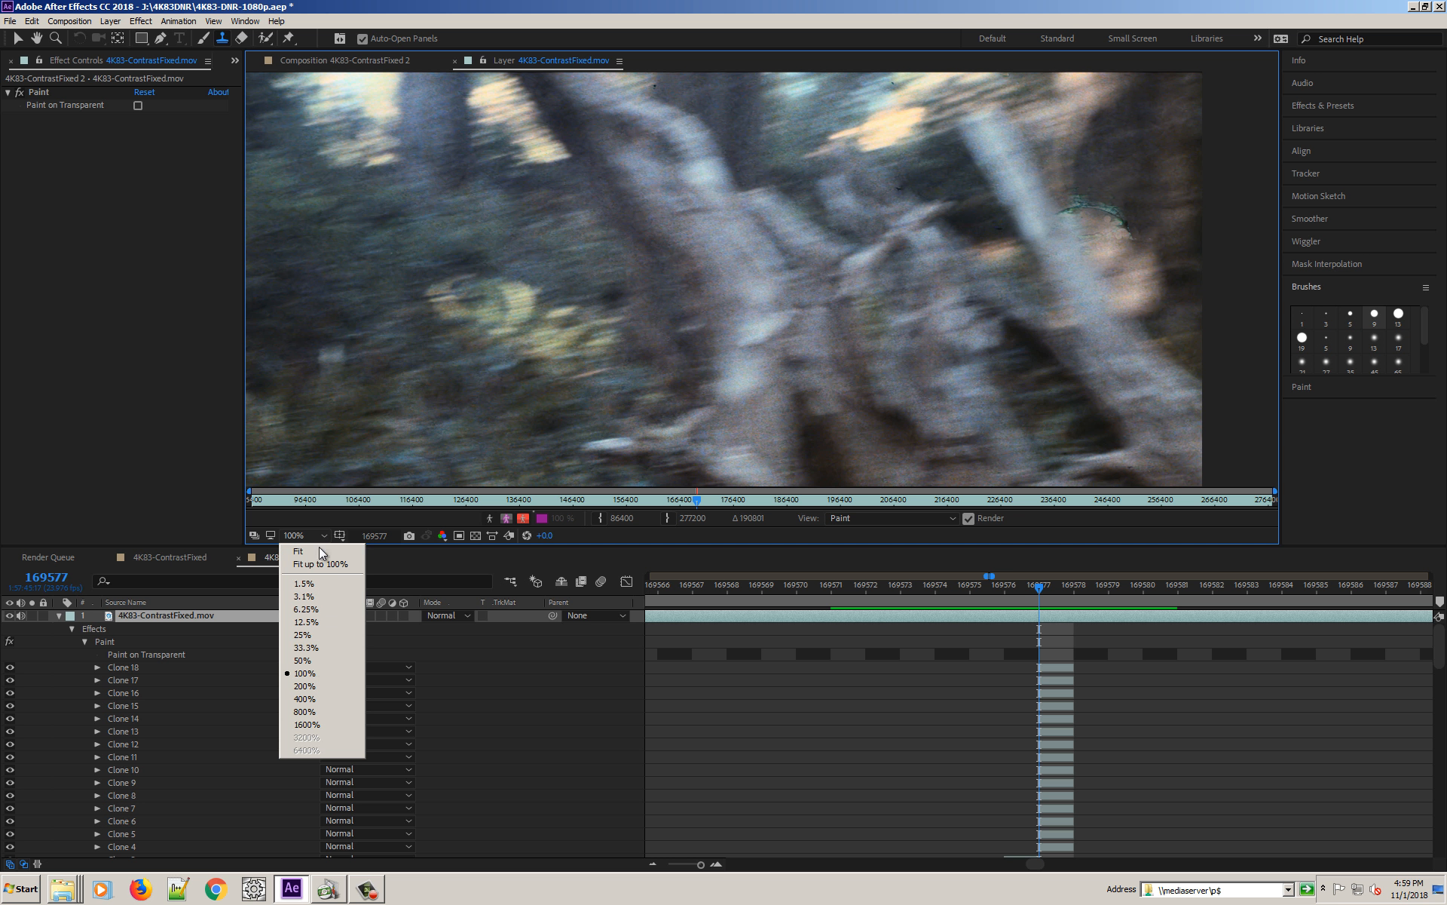
click(310, 690)
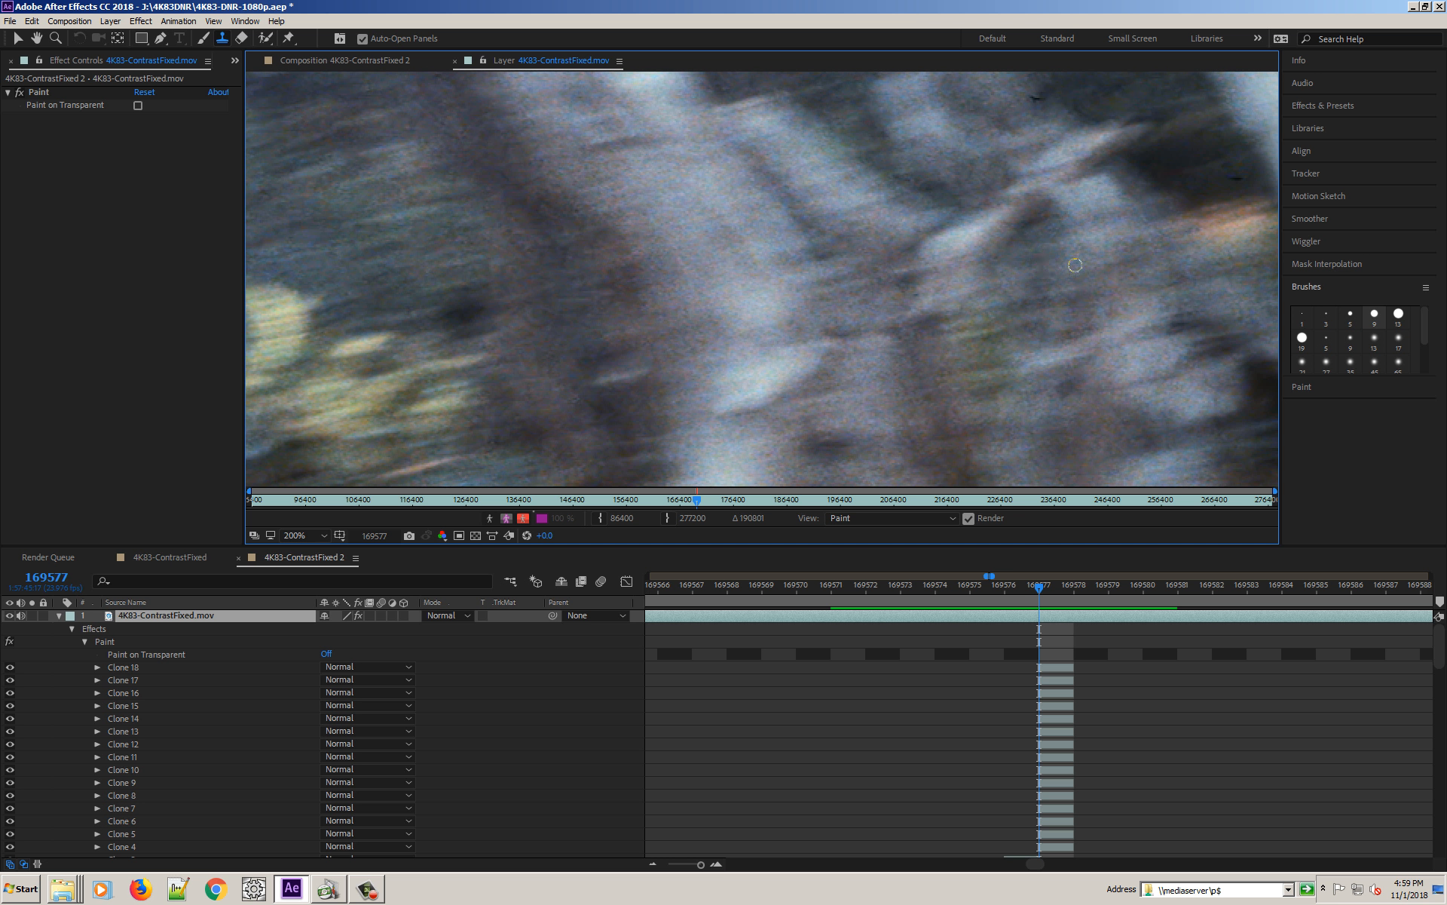
drag(1117, 257, 827, 318)
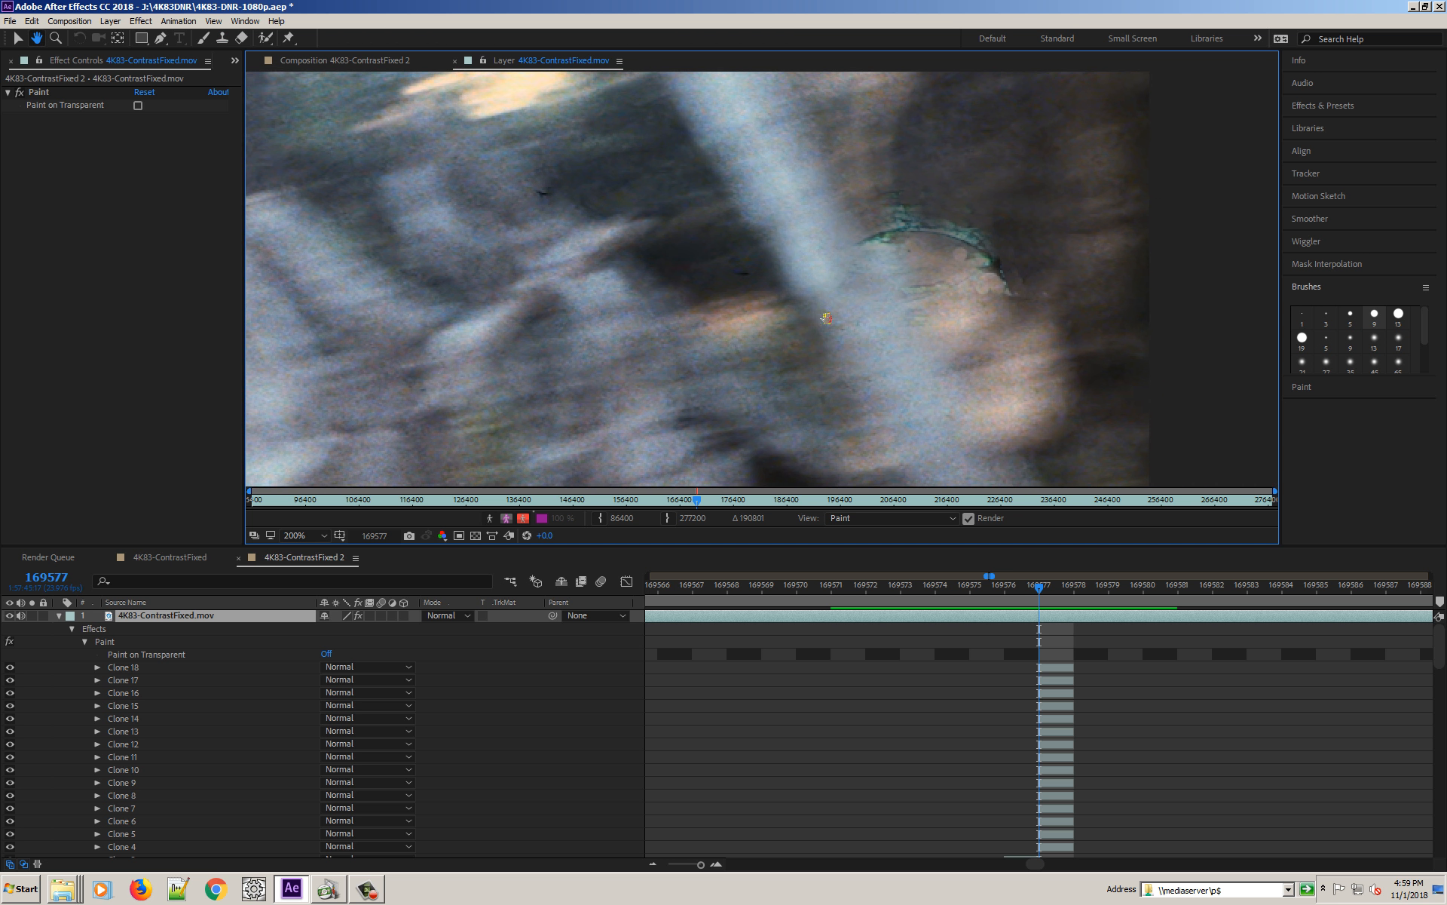
alt+click(943, 194)
drag(920, 221, 982, 242)
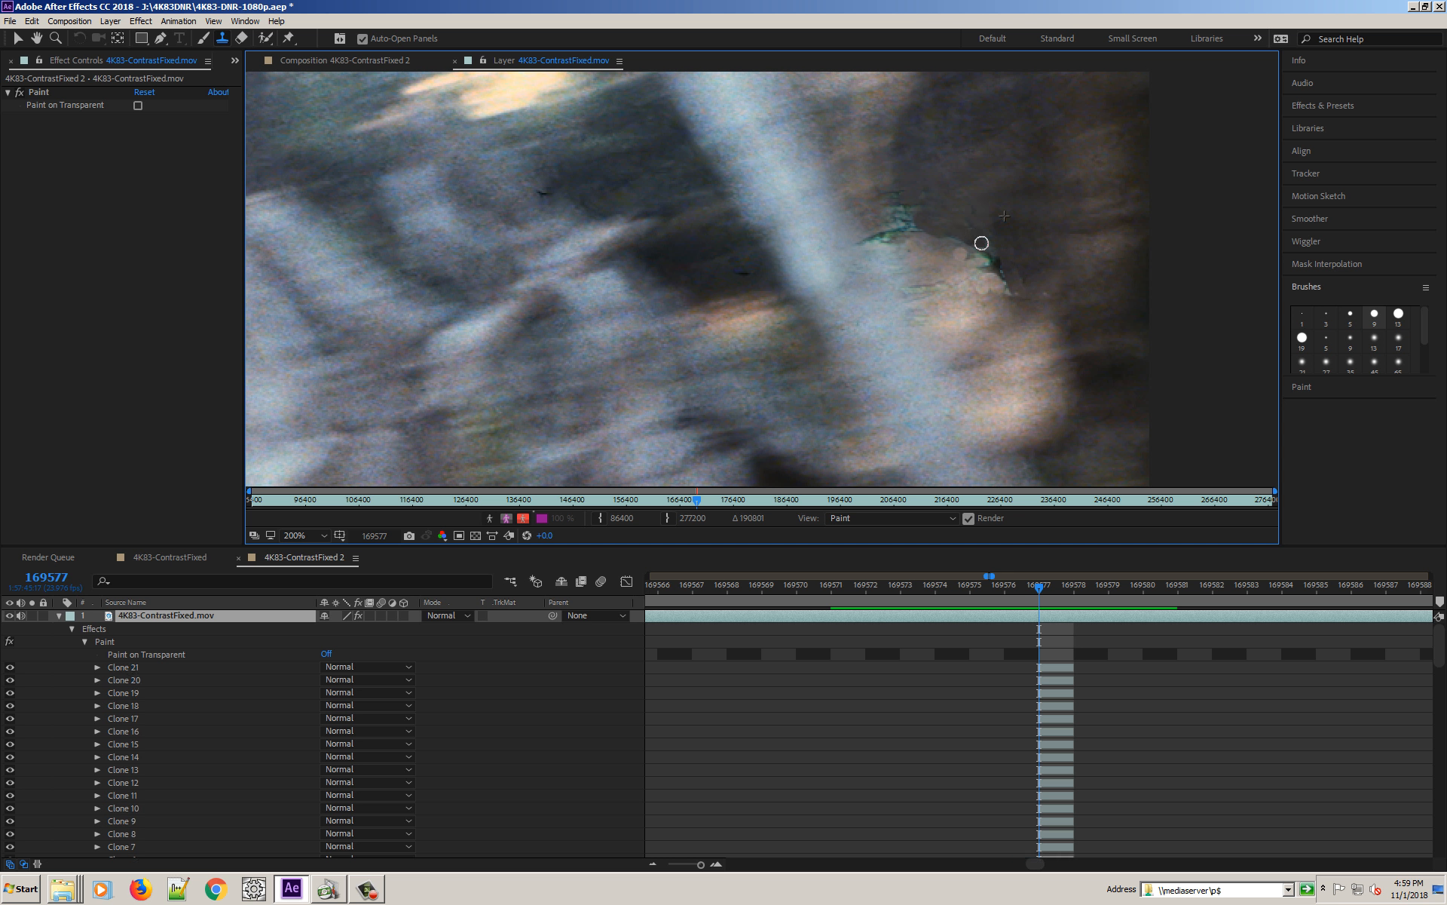
Clone trunk and dark background texture over the green fringe at the arc's left end, resampling as needed
alt+click(891, 284)
mouse_move(909, 295)
mouse_down()
mouse_move(914, 313)
mouse_move(898, 319)
mouse_up()
mouse_move(874, 231)
mouse_down()
mouse_move(873, 216)
mouse_move(885, 236)
mouse_move(916, 206)
mouse_move(900, 192)
mouse_up()
alt+click(884, 186)
alt+click(940, 213)
alt+click(885, 178)
click(886, 187)
click(887, 201)
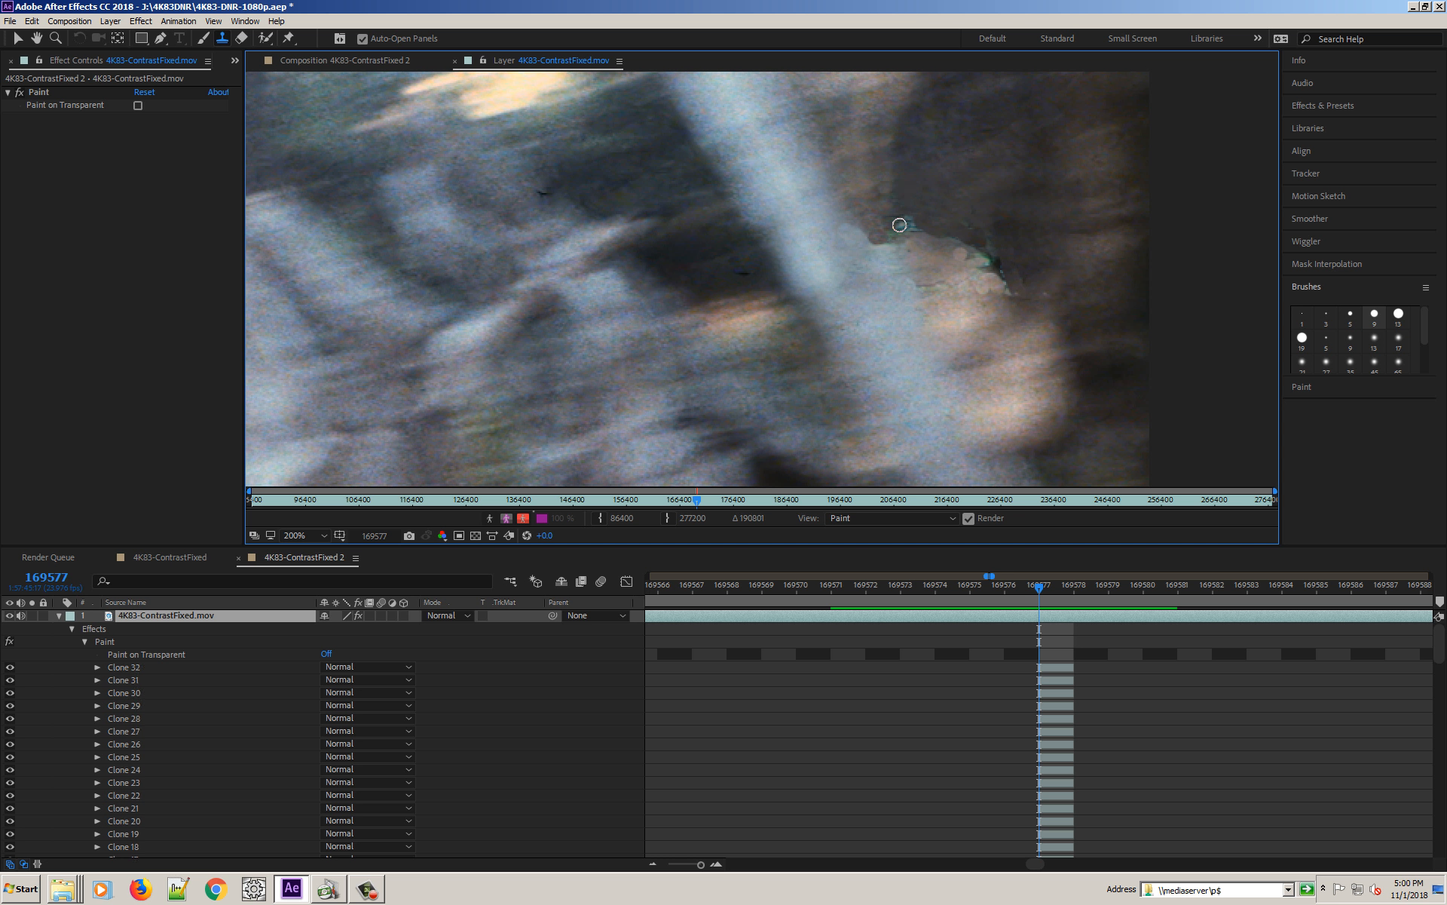
click(899, 227)
click(918, 221)
click(911, 226)
Clone out the green fringe at the arc's right end and touch up the edge beside the tree trunk
click(987, 293)
mouse_move(1020, 272)
mouse_down()
mouse_move(999, 275)
mouse_move(1009, 253)
mouse_up()
alt+click(1009, 254)
click(992, 260)
click(983, 252)
mouse_move(953, 306)
mouse_down()
mouse_move(929, 287)
mouse_move(993, 292)
mouse_move(995, 324)
mouse_move(1006, 306)
mouse_move(988, 312)
mouse_up()
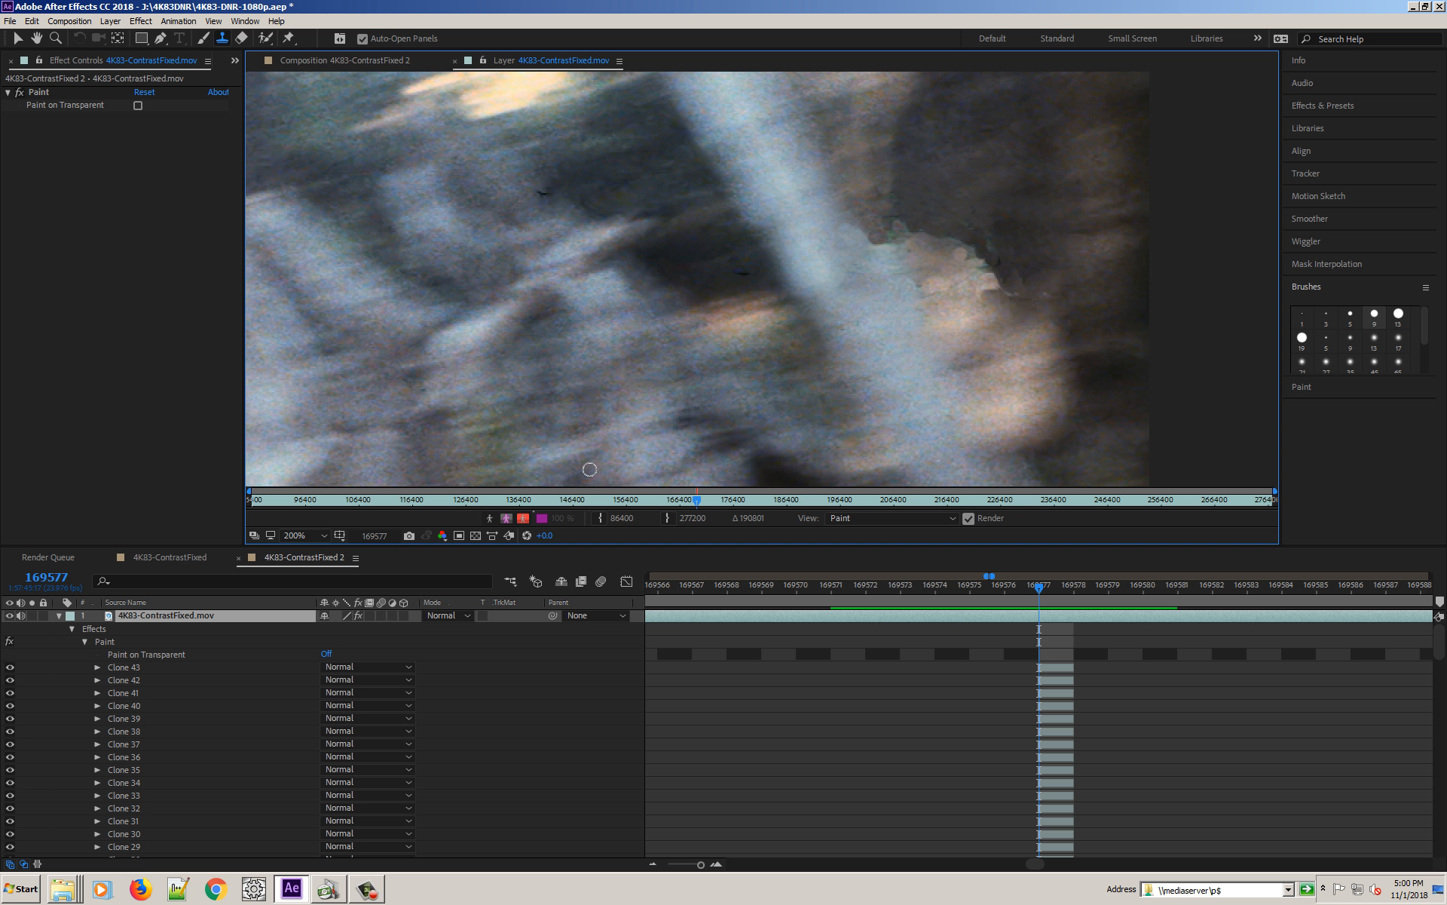
alt+click(875, 230)
drag(891, 236, 892, 238)
Review the cloned repair on frame 169577 in the composition view after resetting the layer zoom to 100%
click(323, 534)
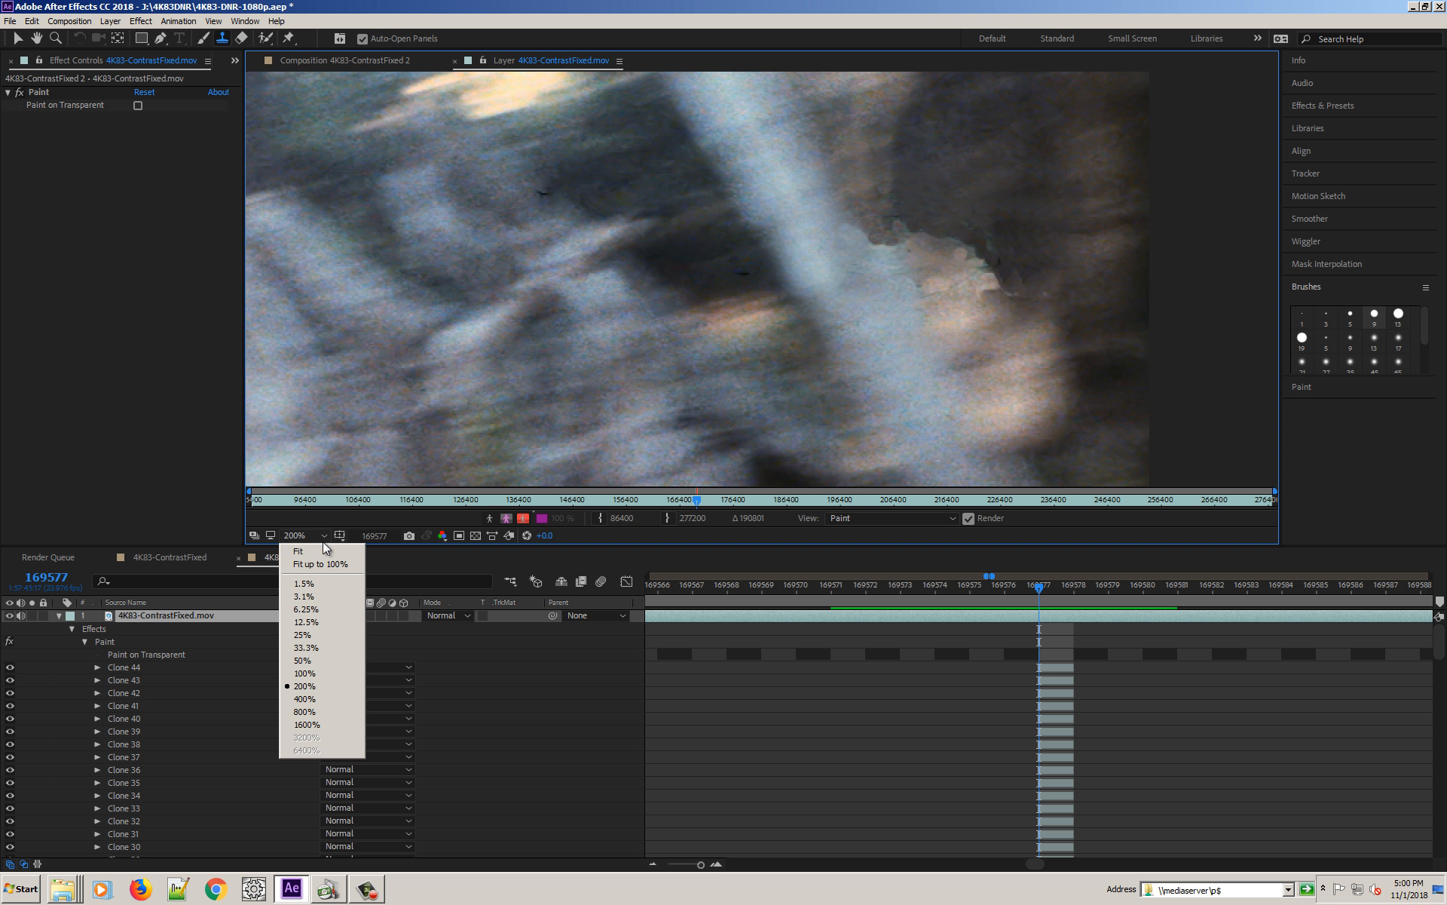
click(308, 672)
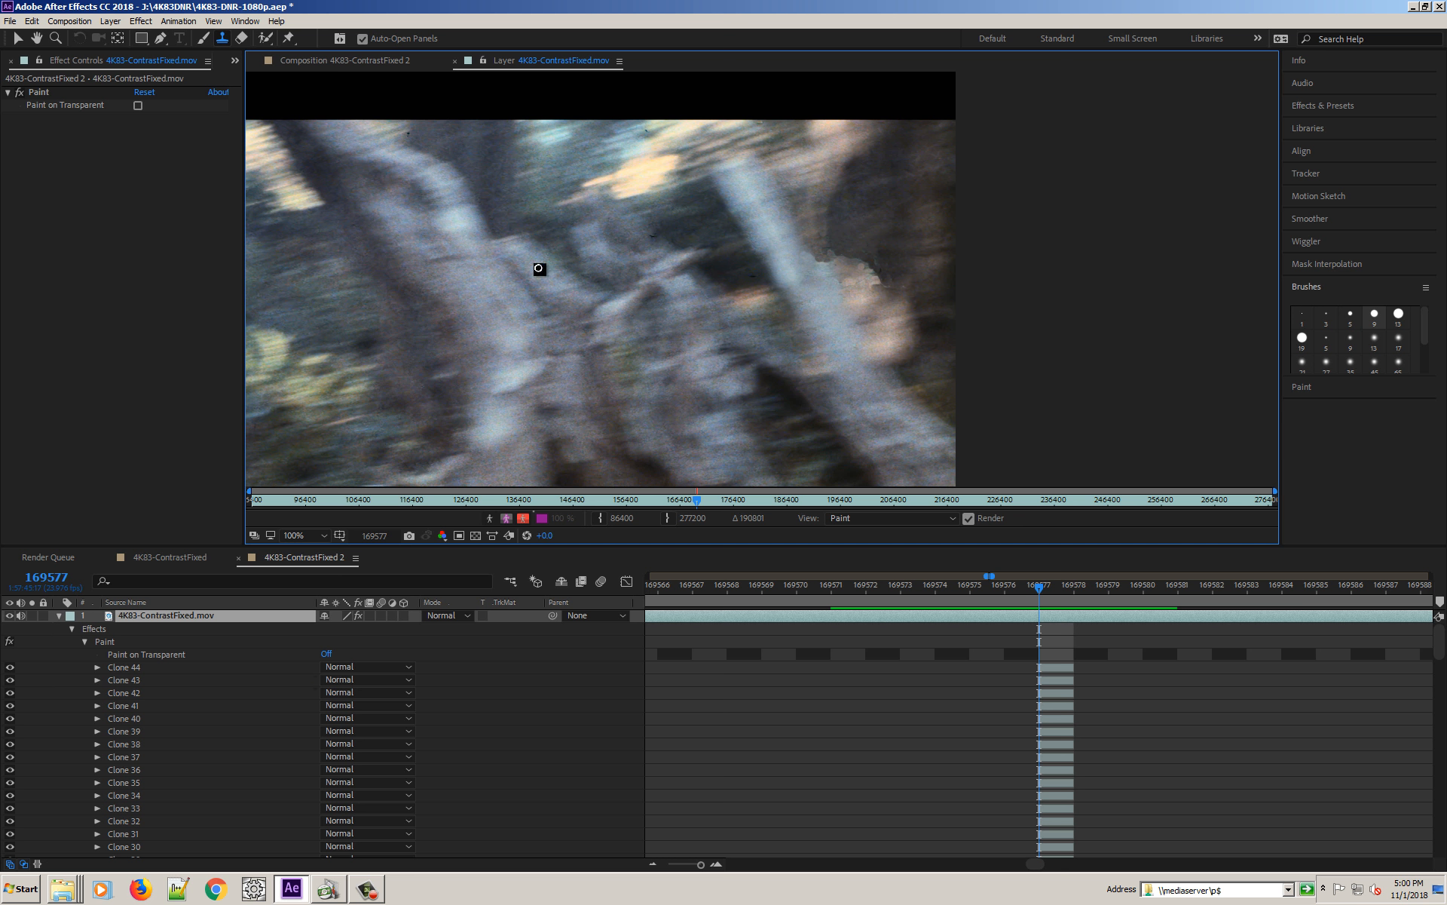
click(371, 61)
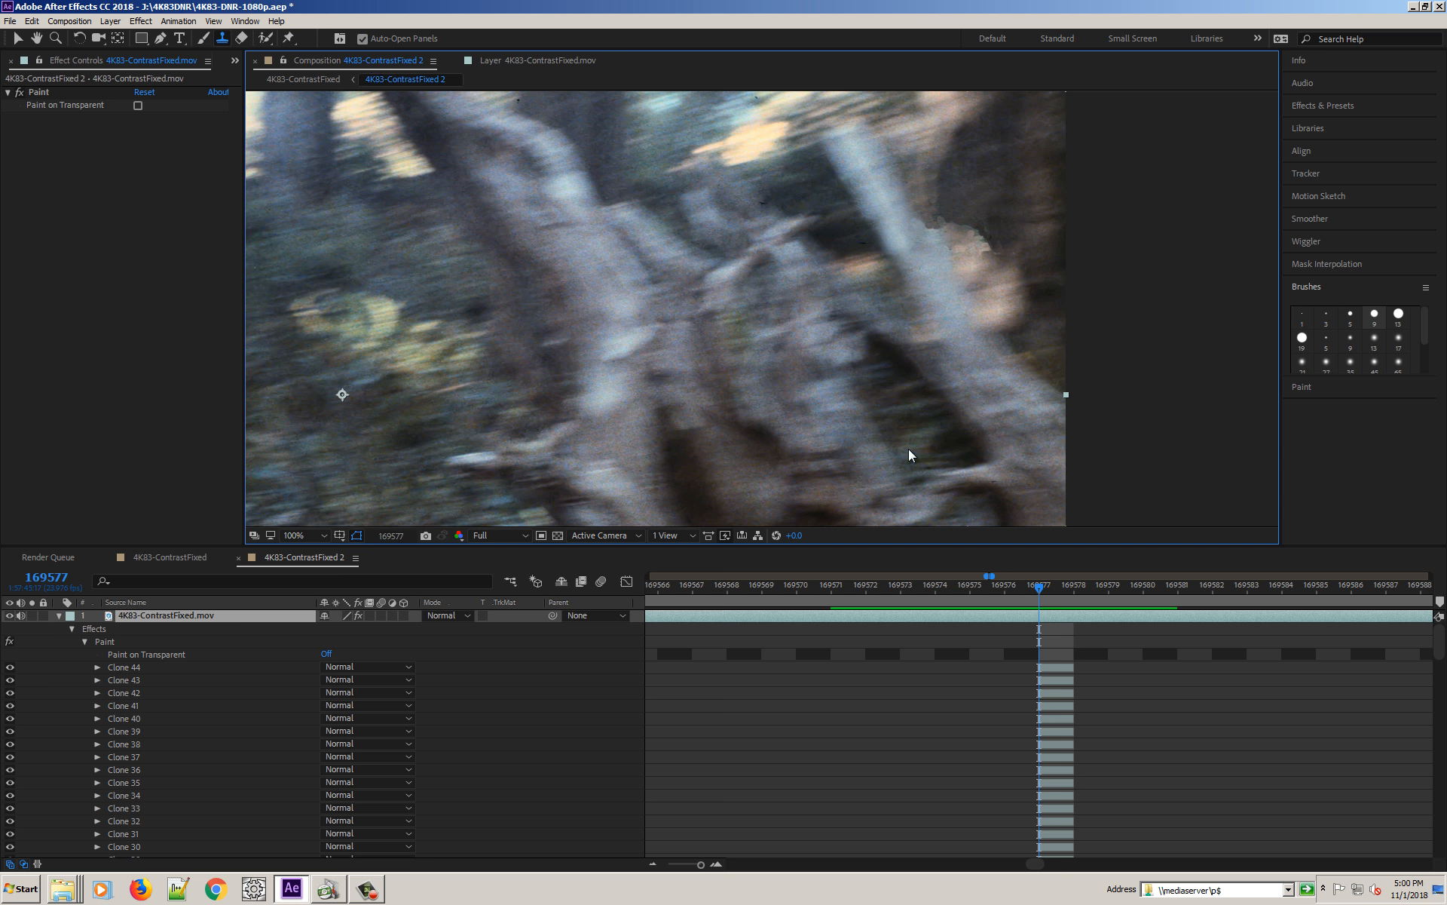
Go to frame 169578, collapse the top layer, and retime the second layer's clip so it starts at that frame
mouse_move(1039, 588)
mouse_down()
mouse_move(795, 588)
mouse_move(1240, 622)
mouse_move(1011, 593)
mouse_move(814, 593)
mouse_move(1147, 600)
mouse_move(829, 600)
mouse_move(1068, 592)
mouse_up()
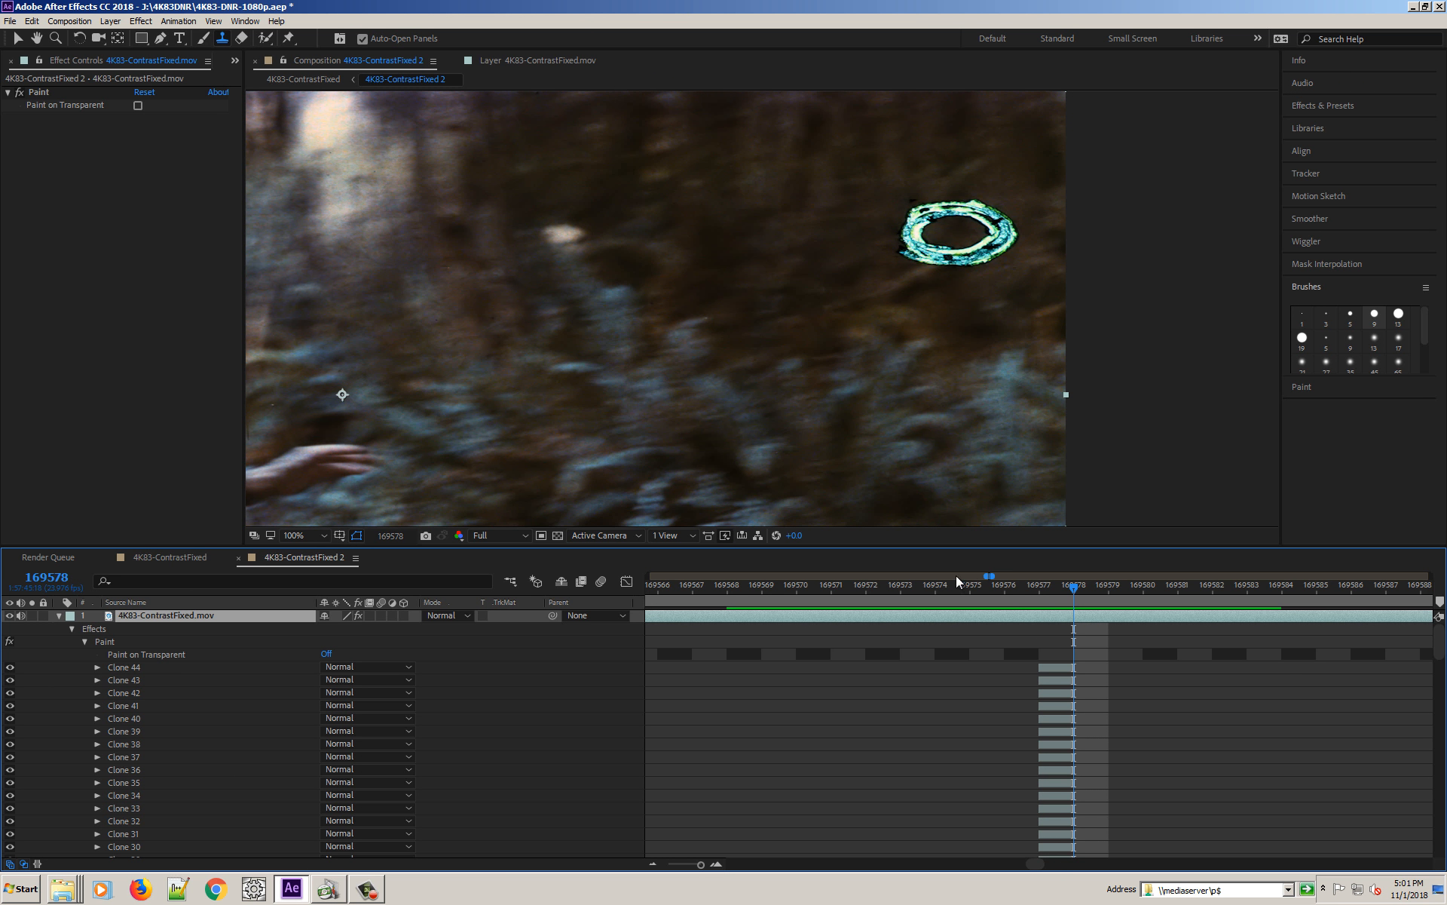
click(60, 616)
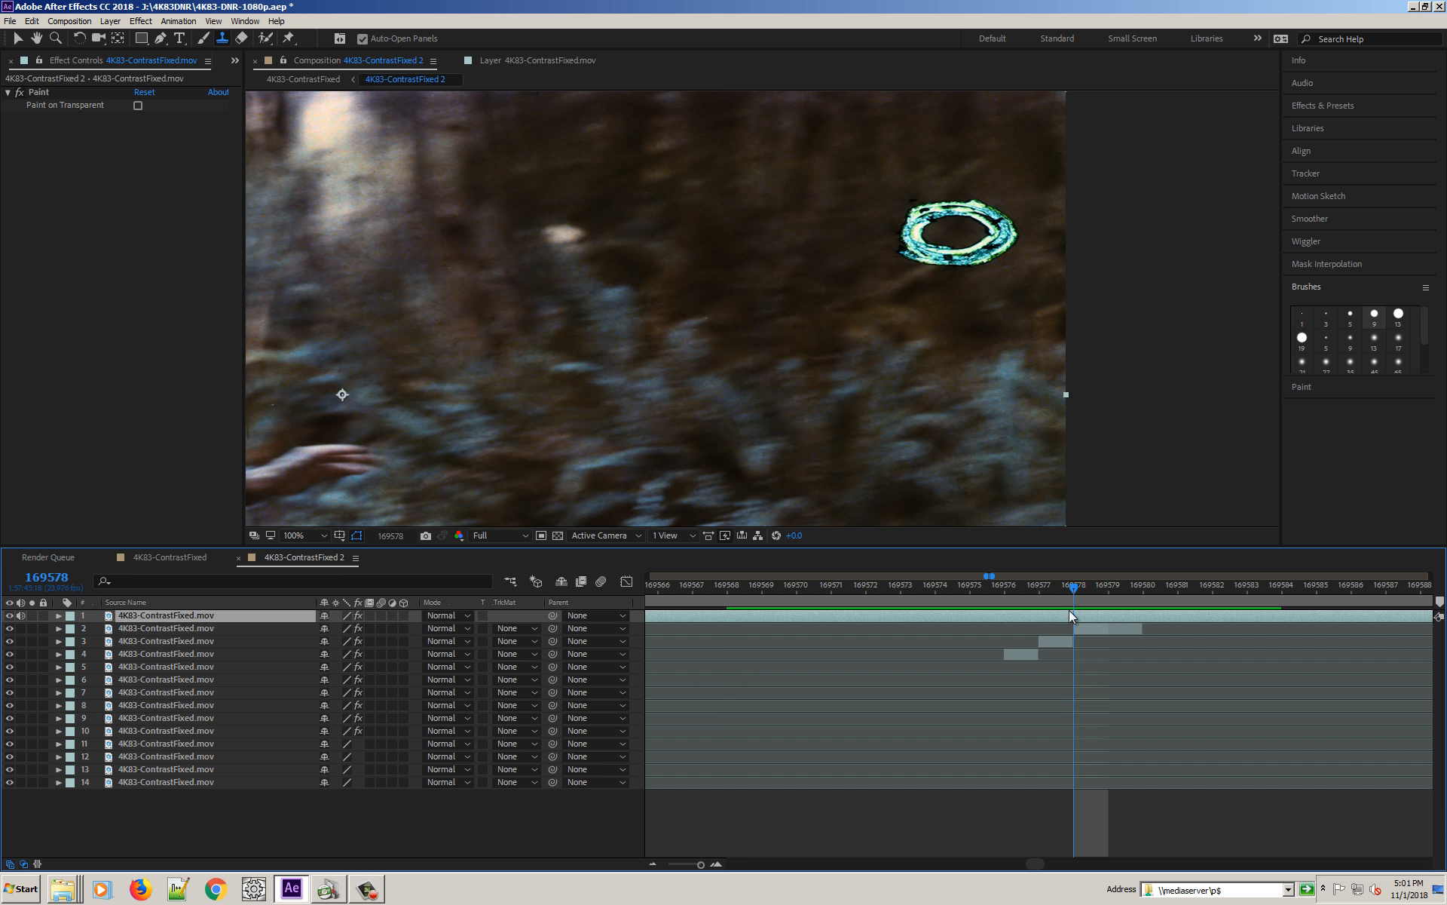
mouse_move(1092, 590)
mouse_down()
mouse_move(1070, 591)
mouse_move(1169, 596)
mouse_move(1084, 597)
mouse_up()
mouse_move(1147, 628)
mouse_down()
mouse_move(1213, 628)
mouse_move(1119, 625)
mouse_up()
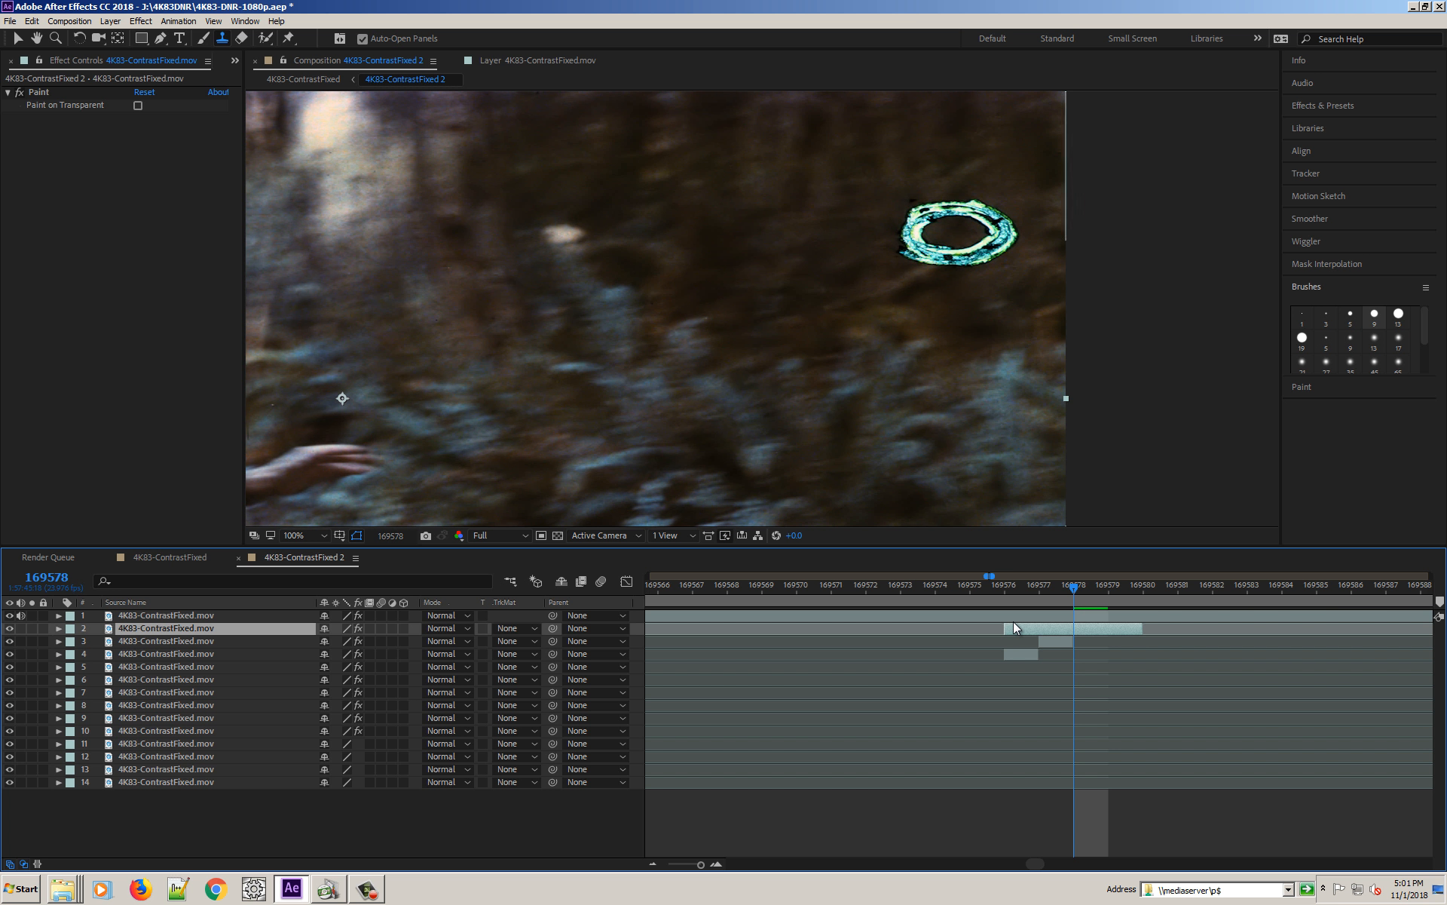
drag(1004, 628, 1077, 628)
Set the top layer's blending mode to Difference and select the second layer for alignment
click(464, 617)
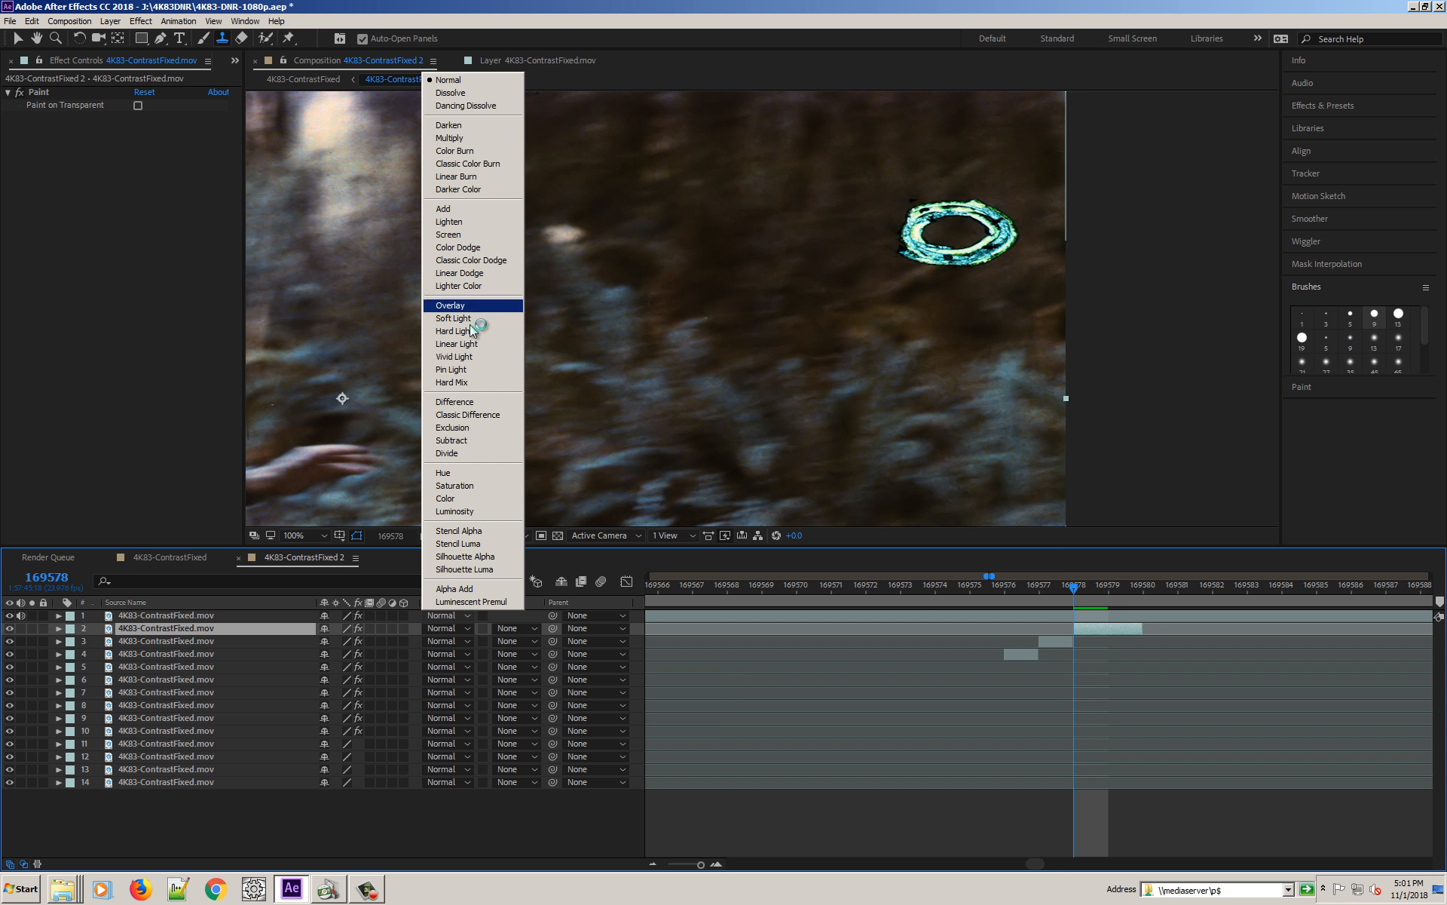
click(475, 397)
click(368, 628)
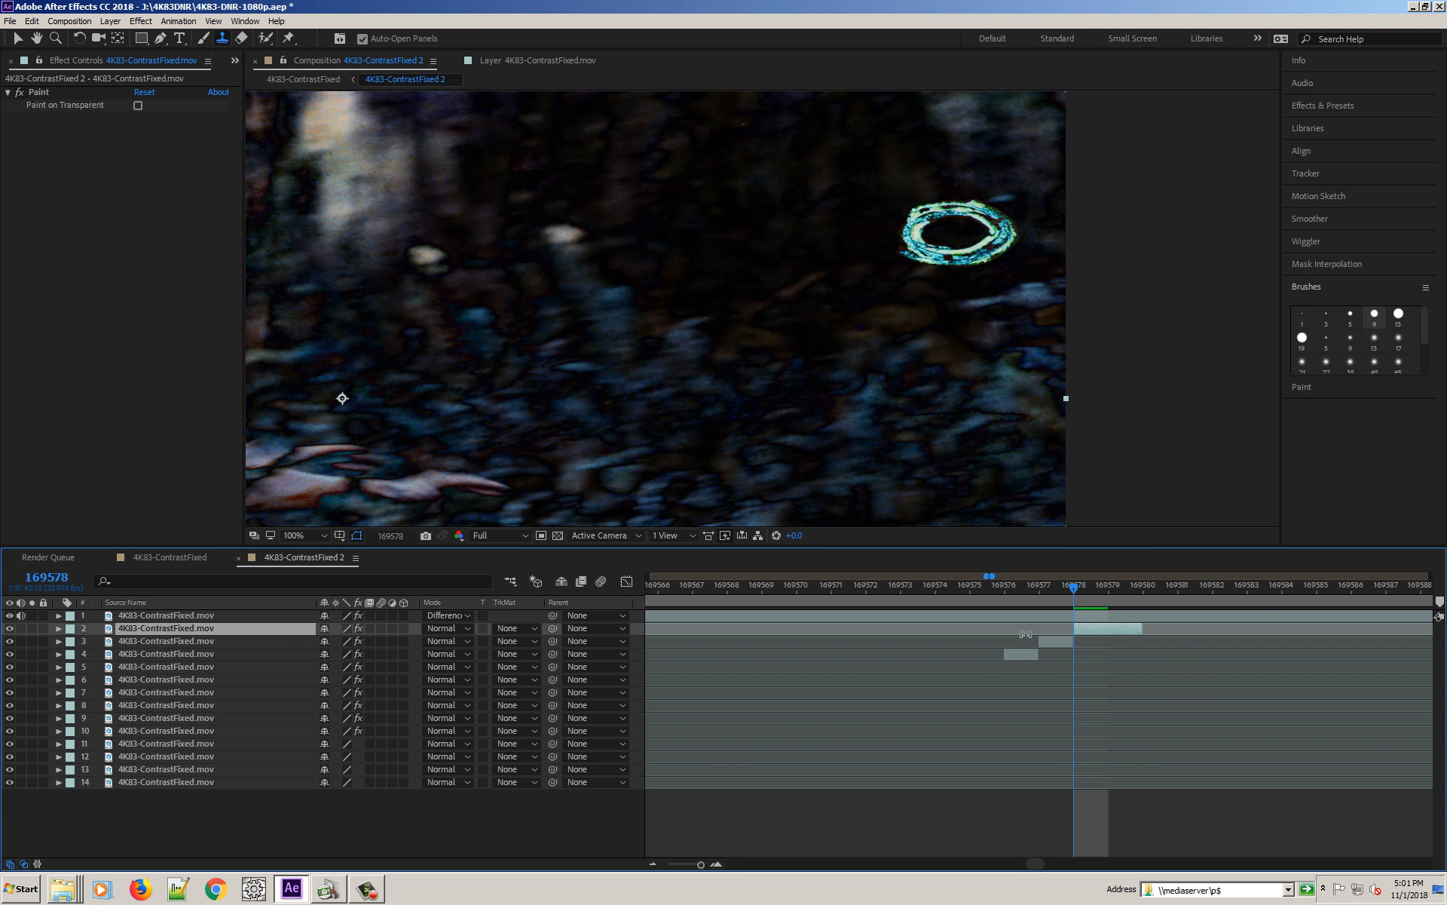
Shift the second layer well to the right and slightly upward so its background lines up with frame 169578
key(Left)
key(Left)
key(Left)
key(Left)
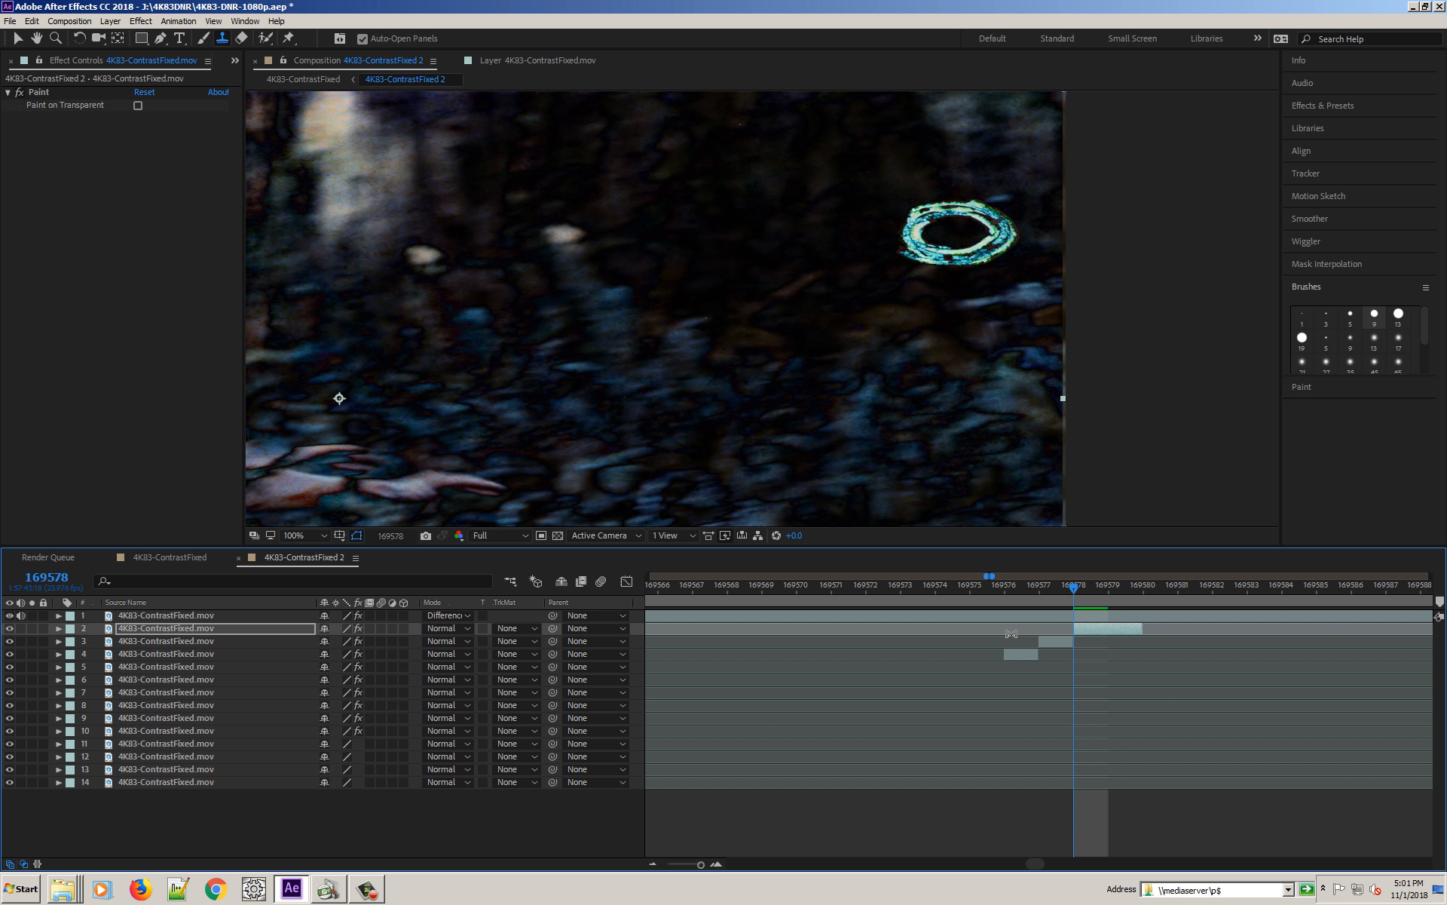
key(Left)
key(Left)
key(Left)
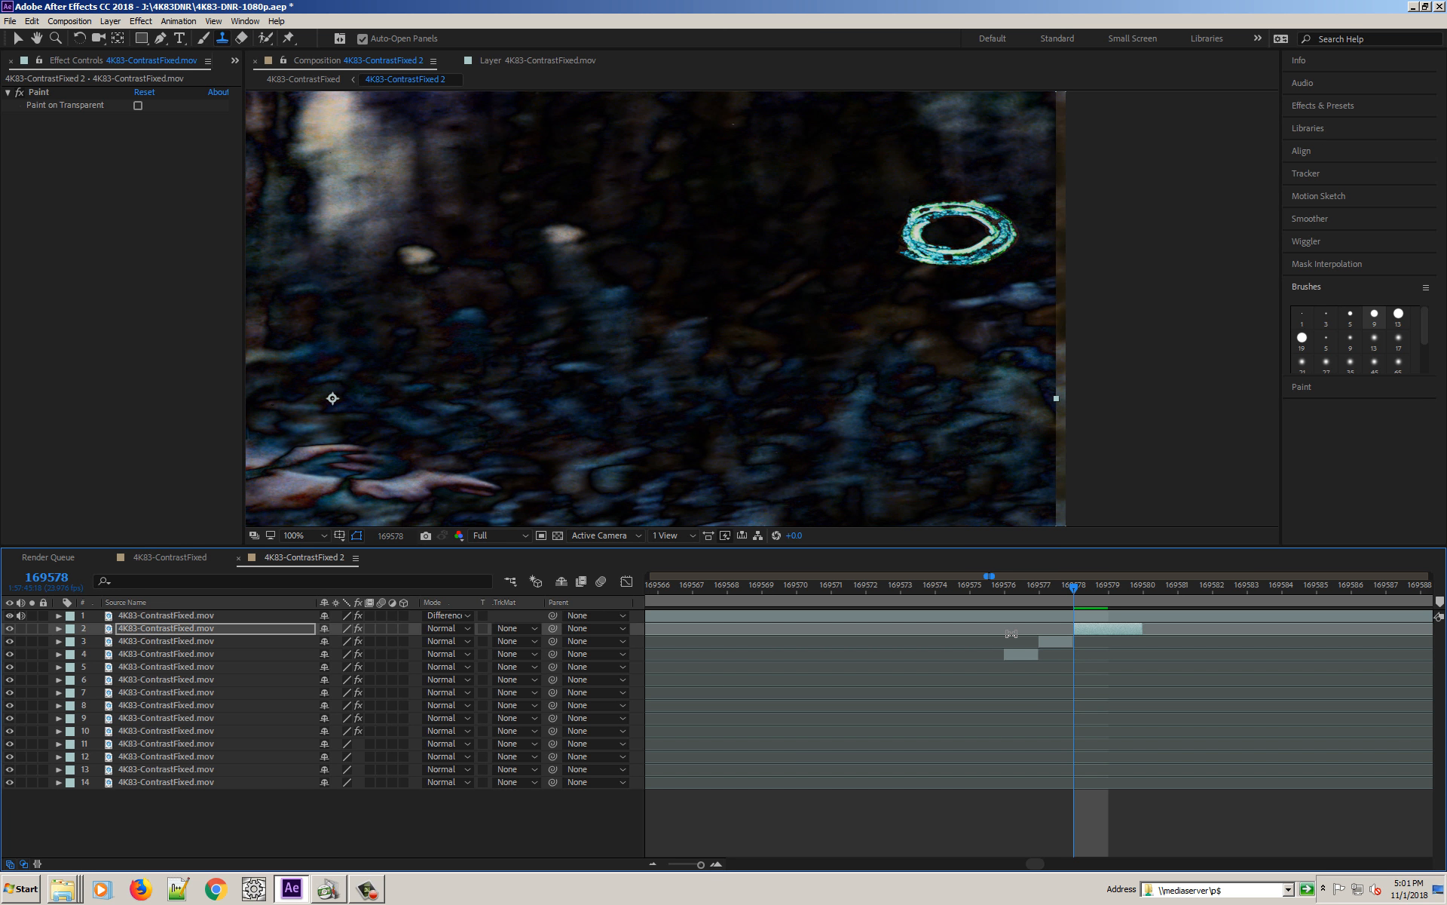
key(Right)
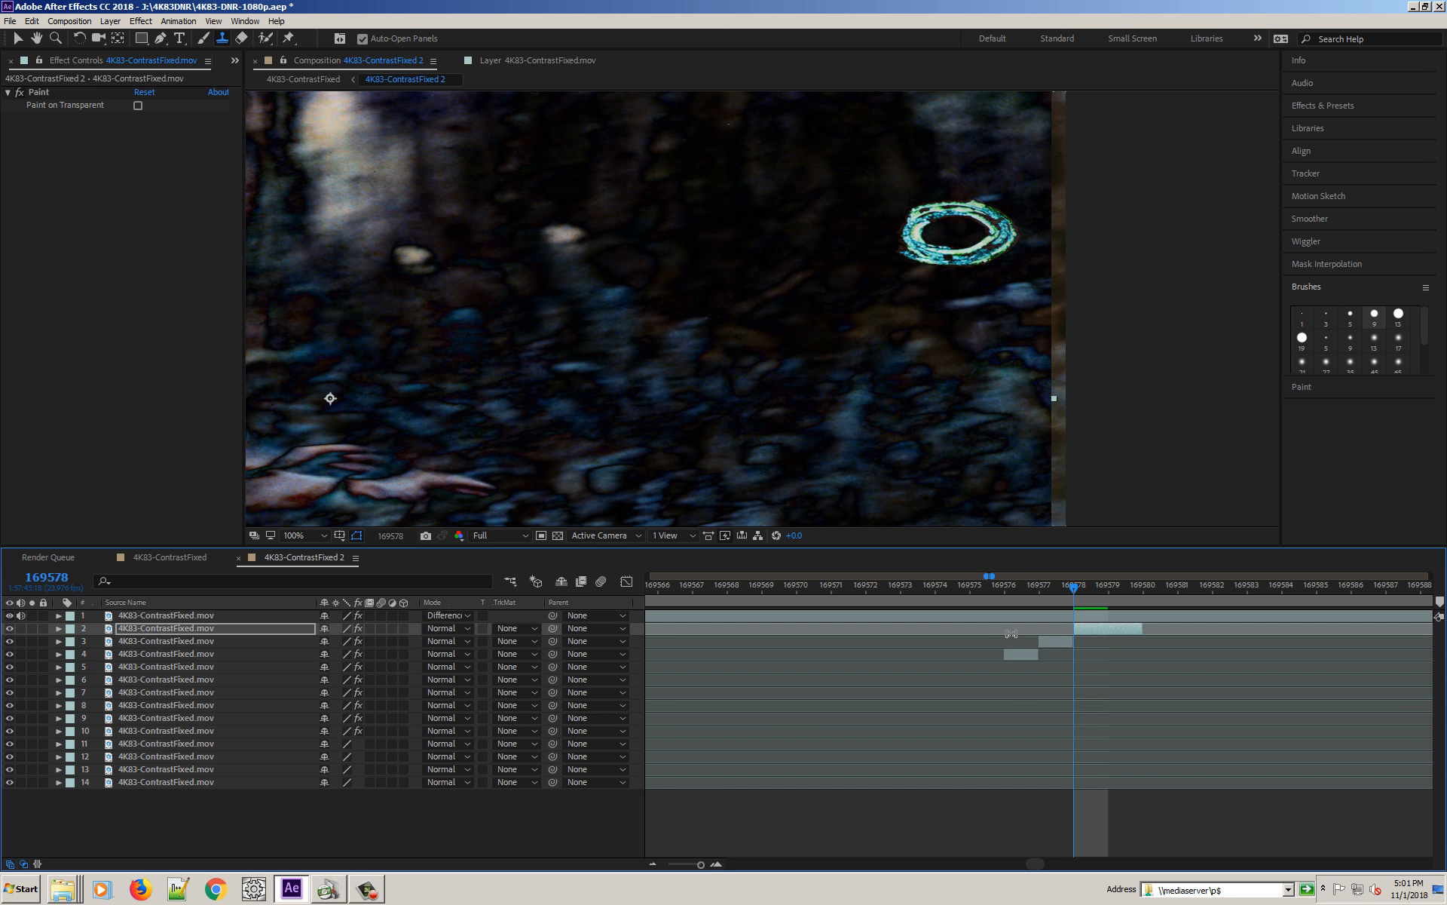
key(Right)
key(Right)
key(Right)
key(Right)
key(Right)
key(Right)
key(Right)
key(Right)
key(Right)
key(Right)
key(Right)
key(Right)
key(Right)
key(Right)
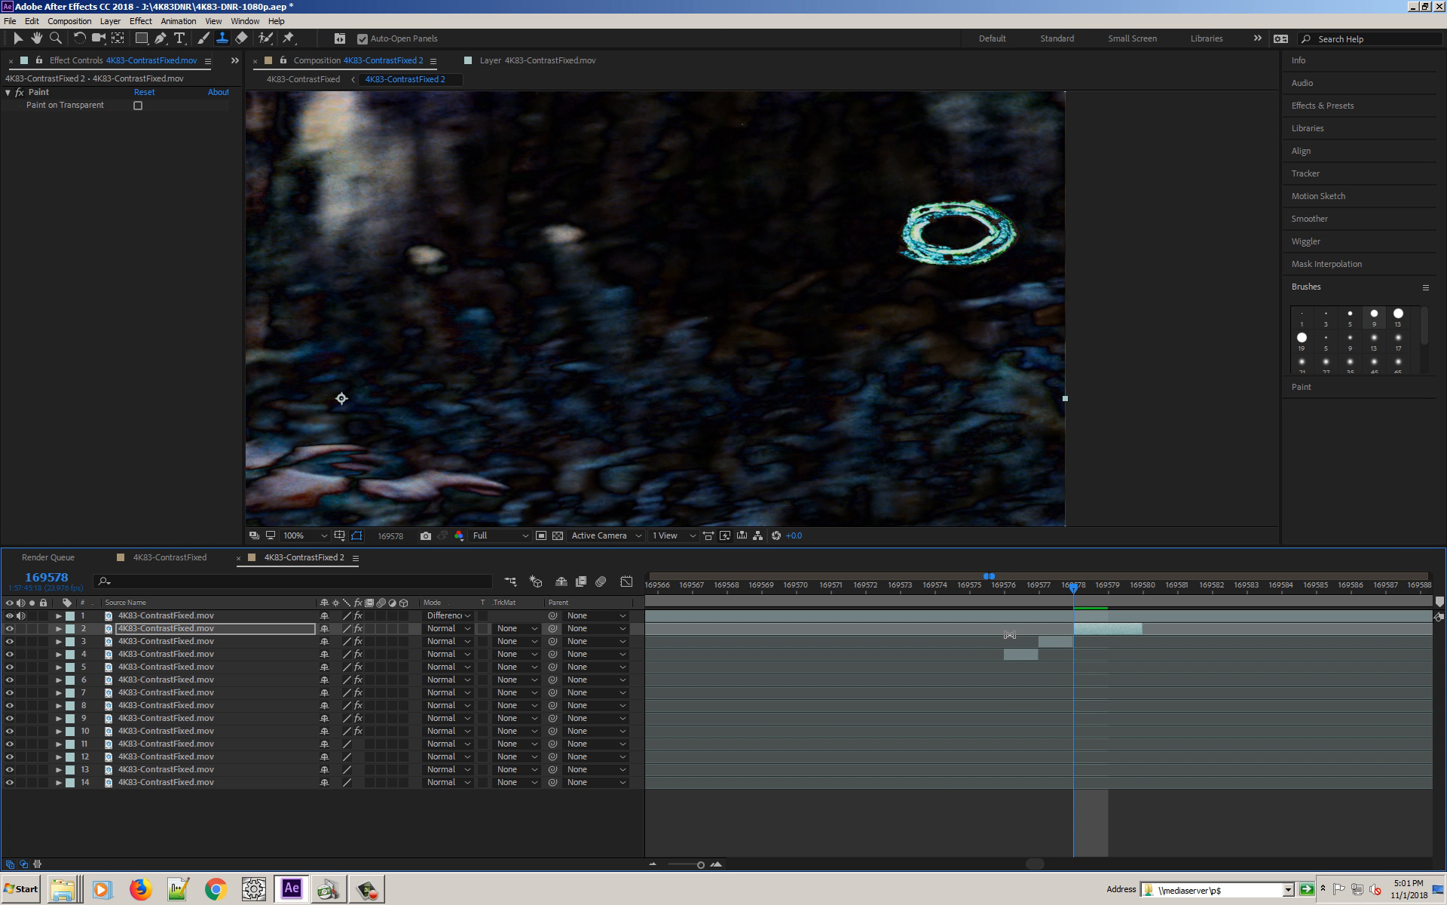
key(Right)
key(Right)
key(Right)
key(Right)
key(Right)
key(Right)
key(Right)
key(Right)
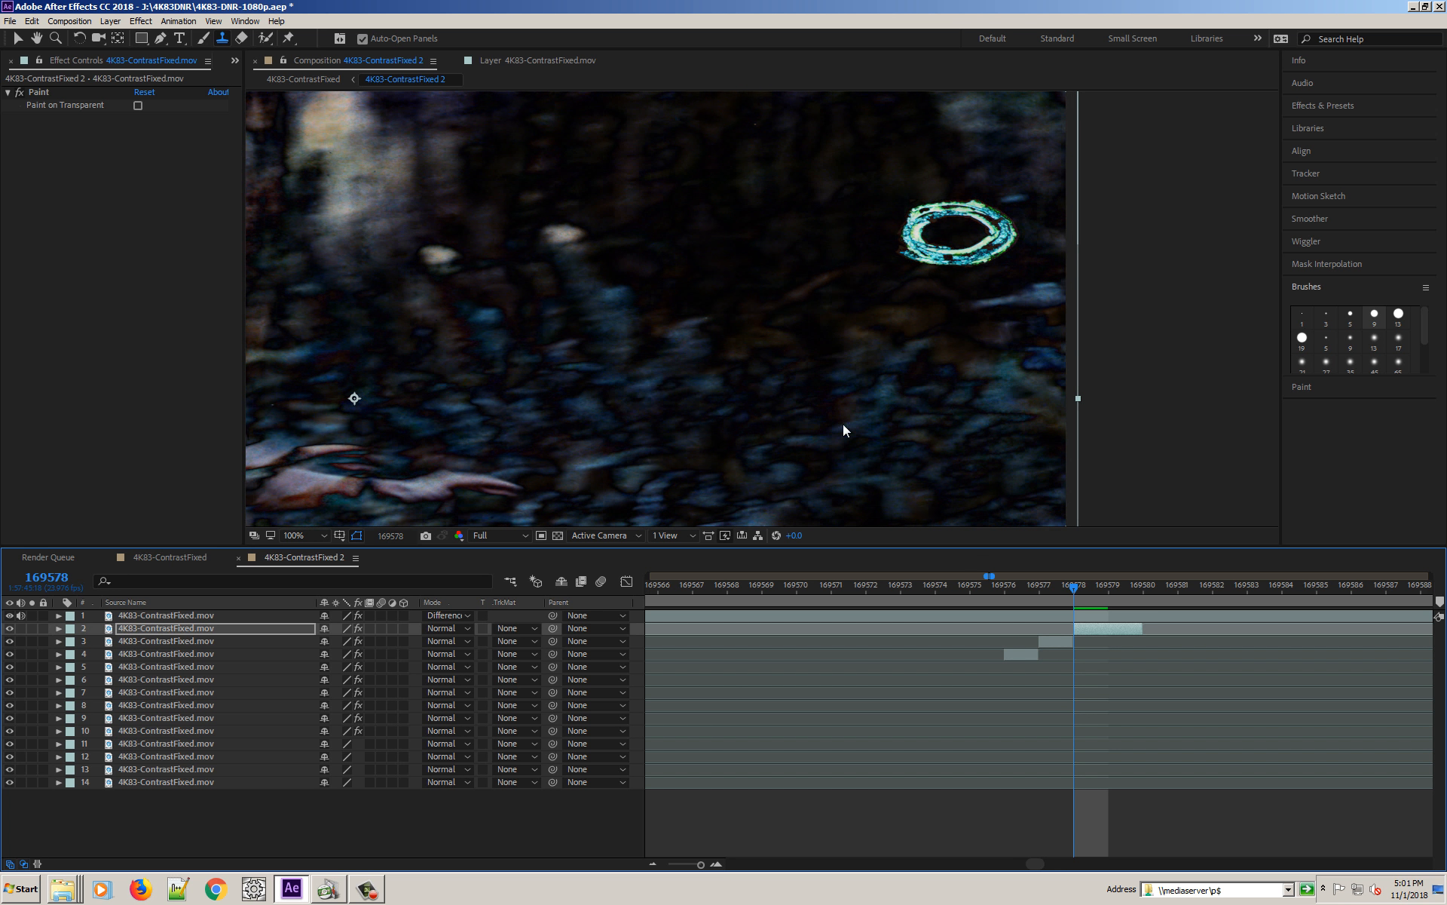
drag(708, 398, 833, 378)
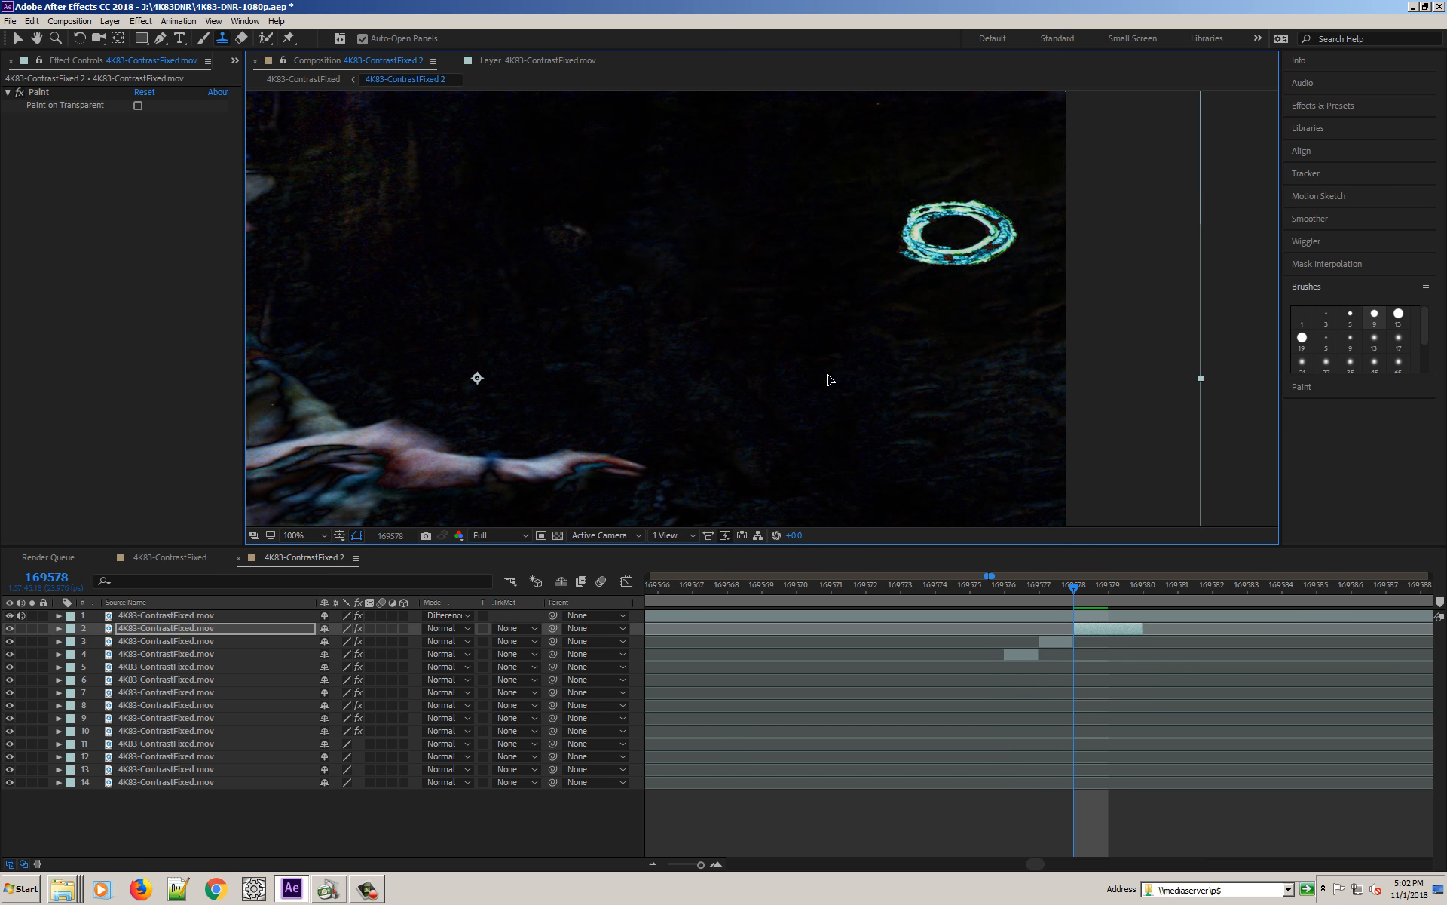
Fine-tune the second layer's alignment on frame 169578 with small horizontal nudges and a slight move upward
key(Right)
key(Right)
key(Right)
key(Right)
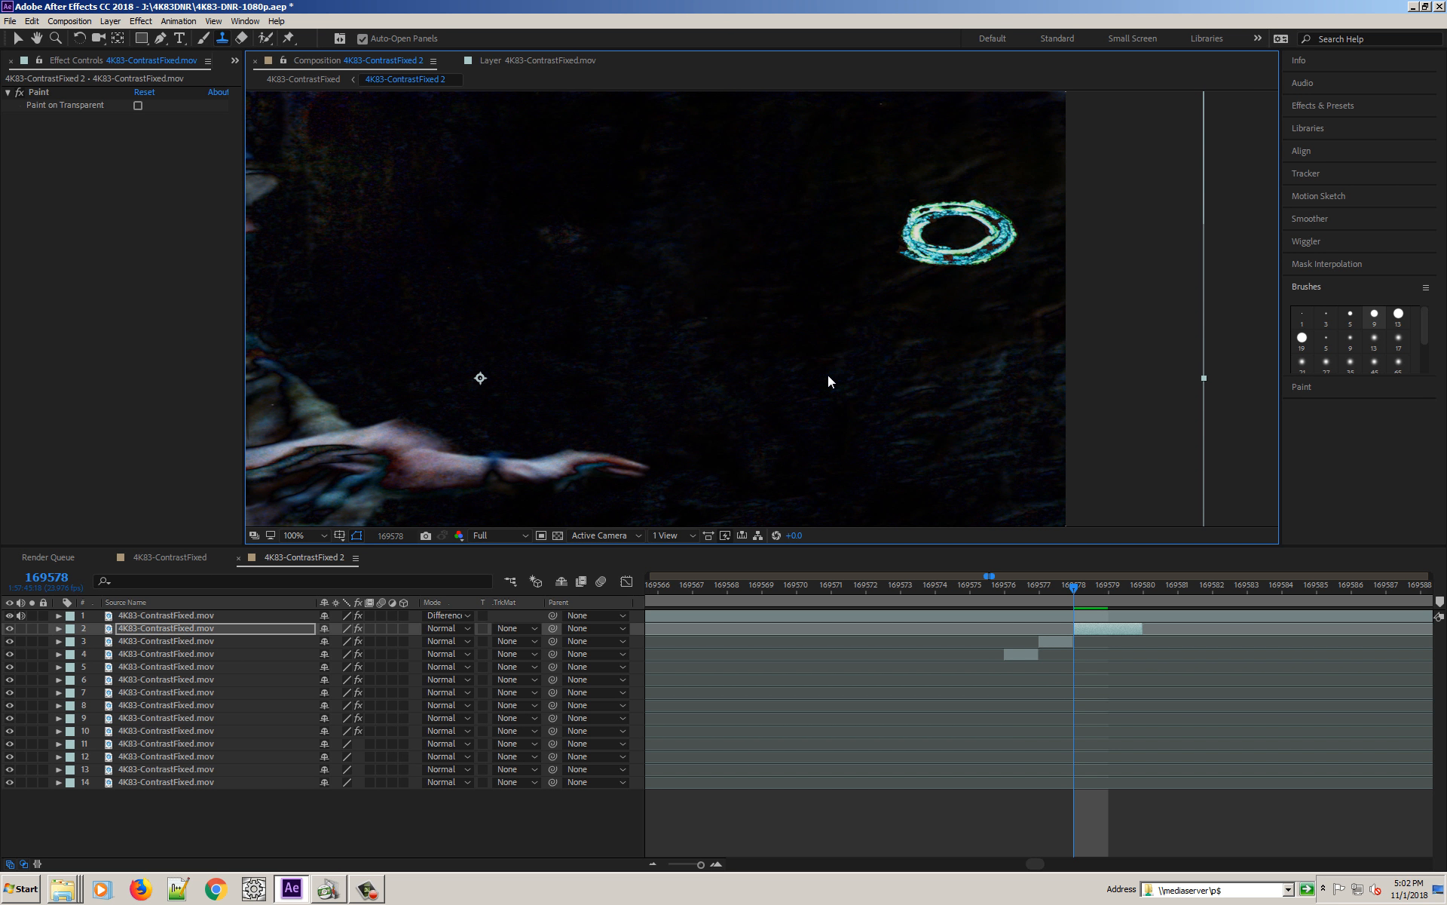
key(Left)
key(Left)
key(Left)
key(Right)
key(Up)
key(Up)
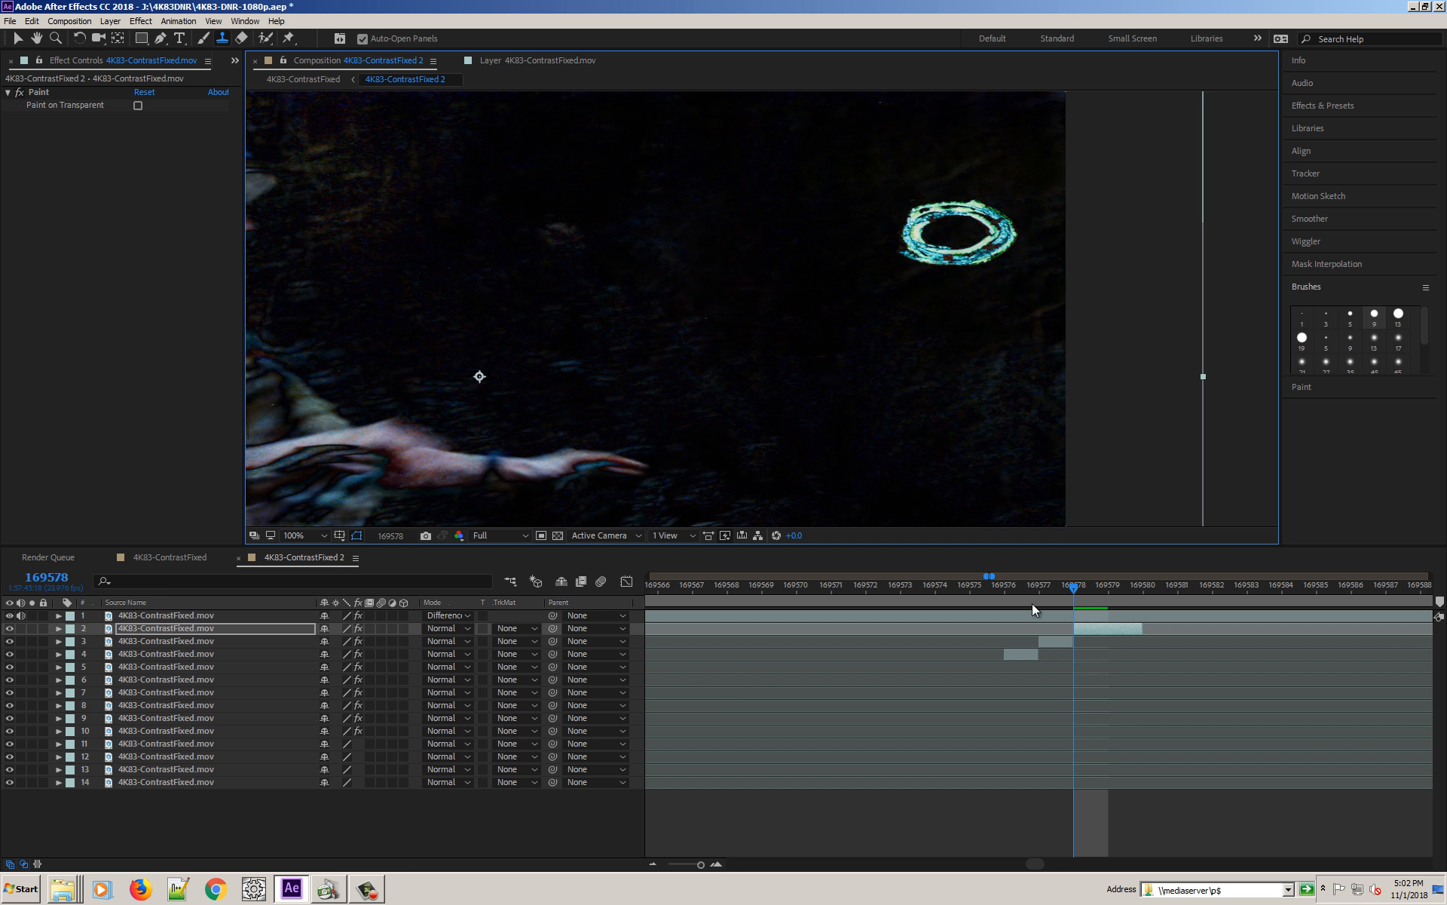
Split the second layer at frame 169579
click(1107, 586)
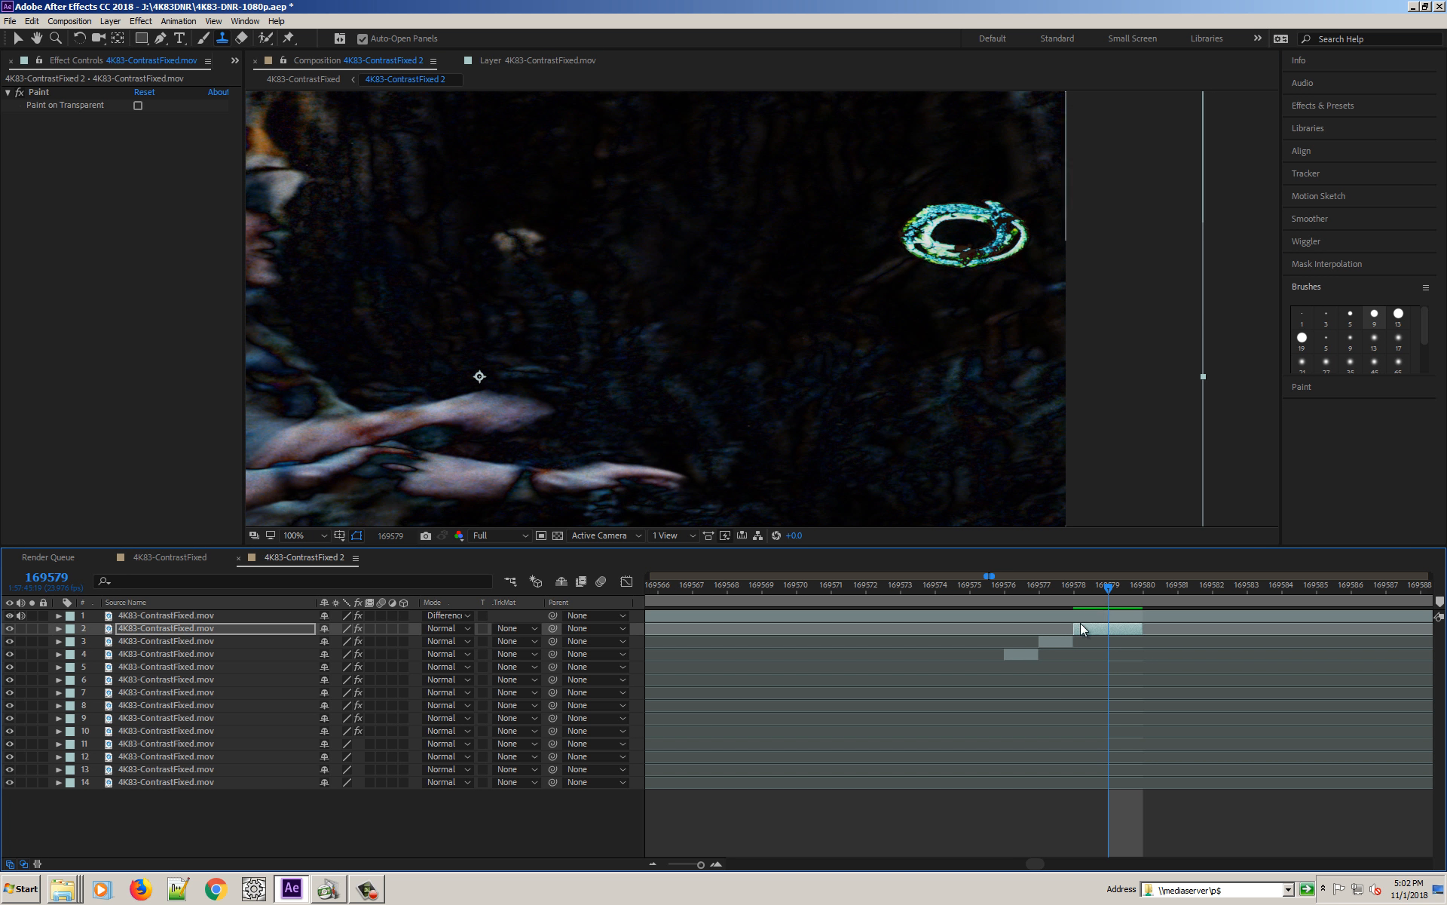
click(32, 21)
click(52, 178)
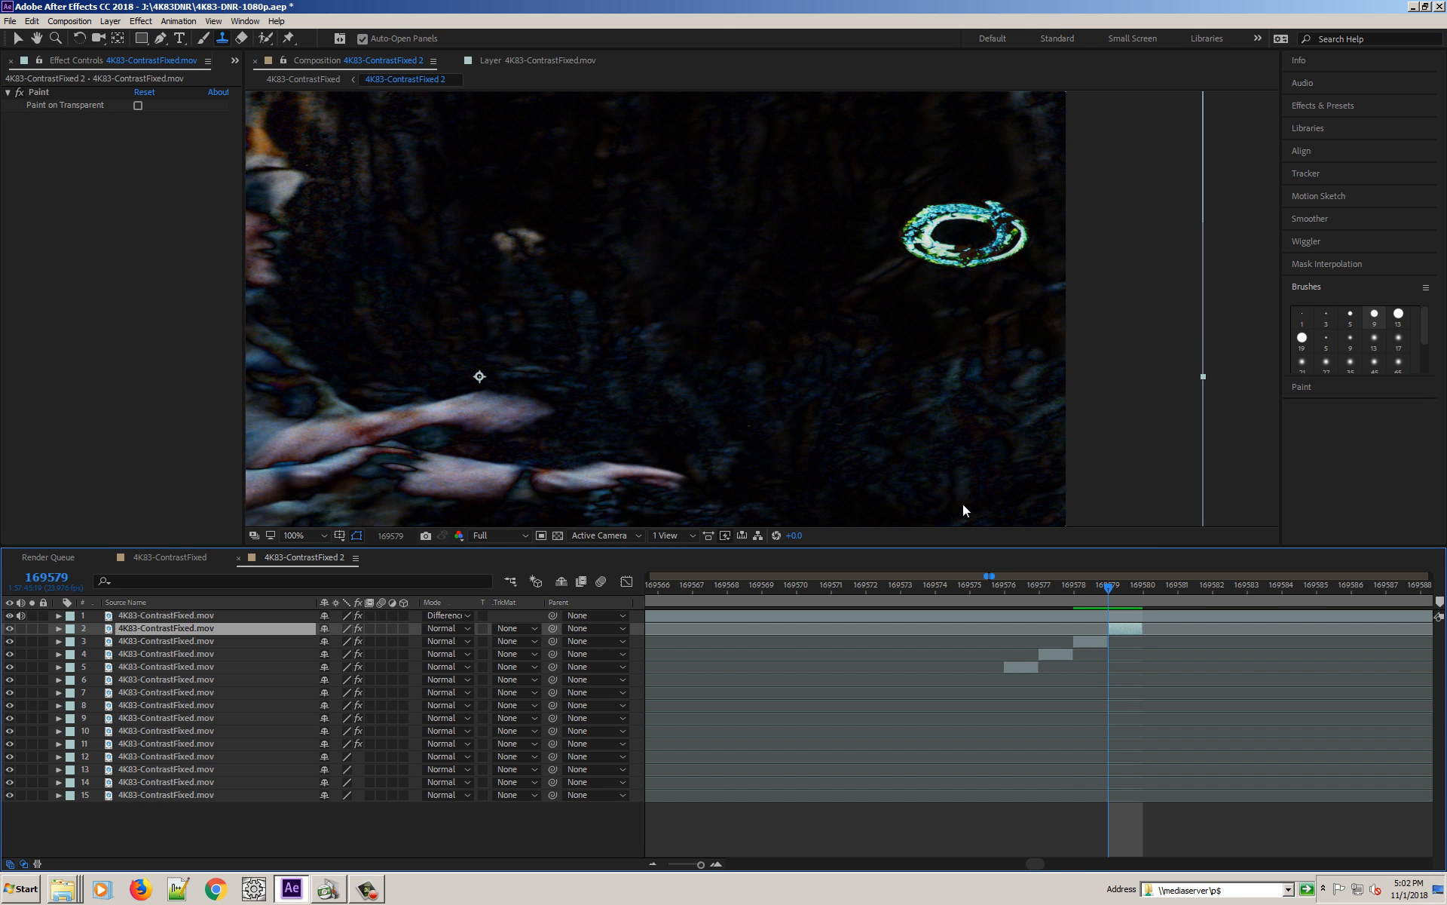
Erase the green ring from the top layer on frame 169578 and restore the layer's blending mode to Normal
click(1072, 584)
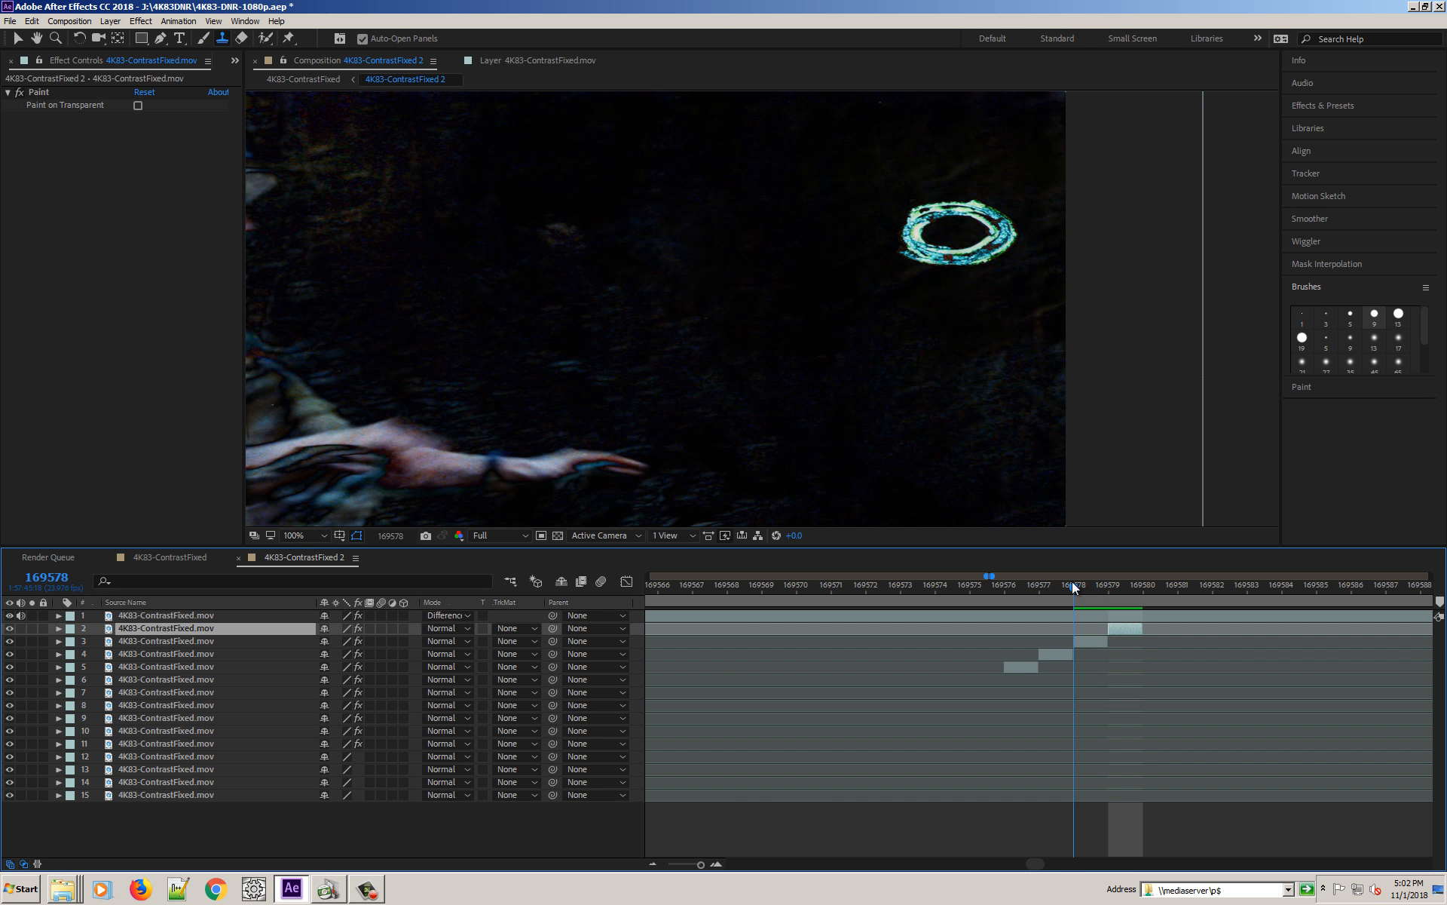
click(530, 60)
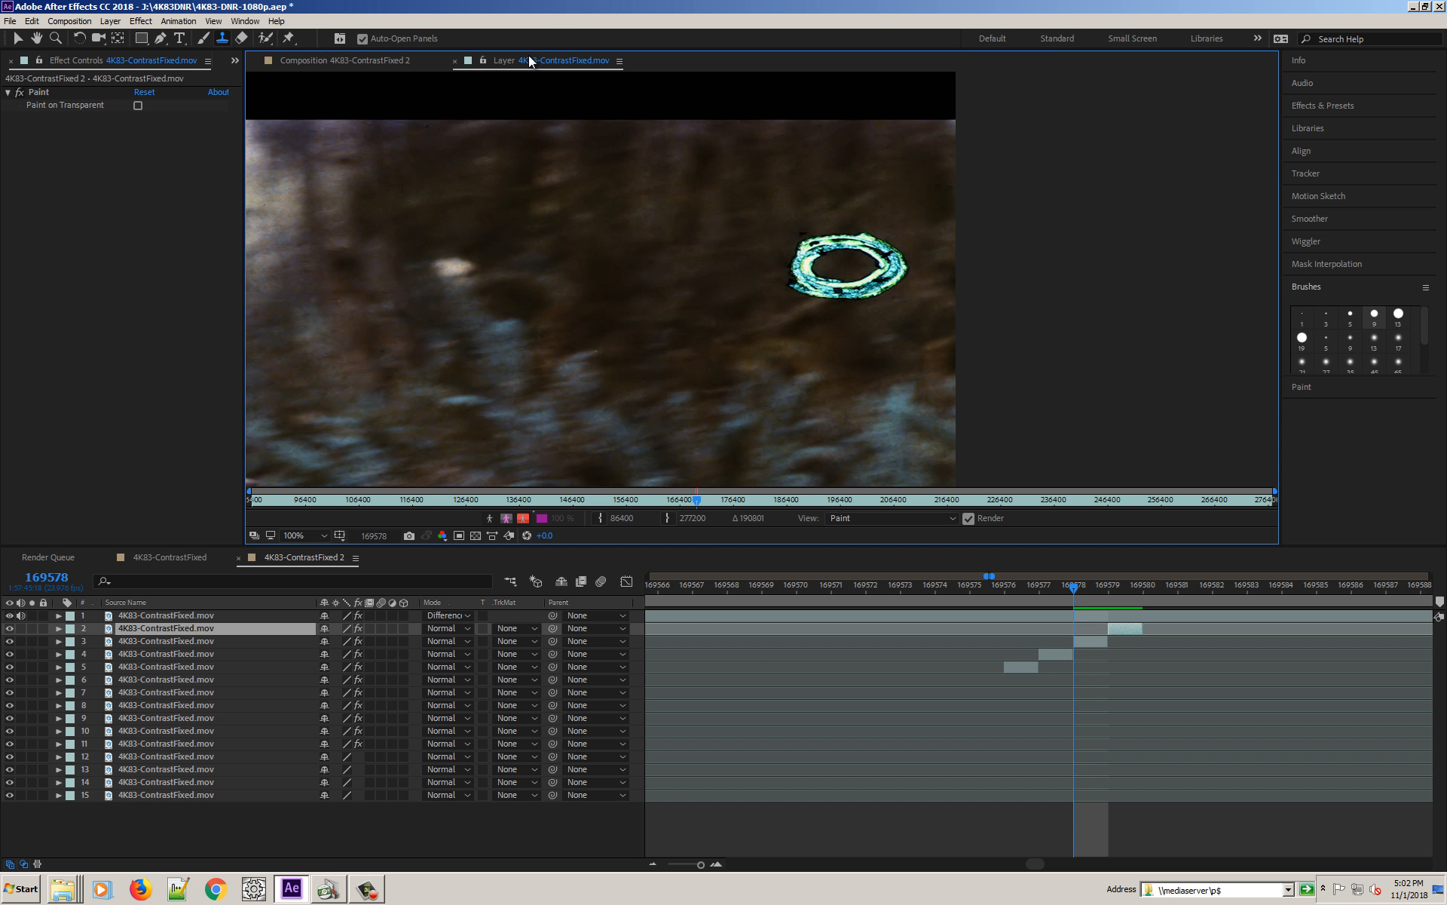
click(242, 38)
mouse_move(867, 245)
mouse_down()
mouse_move(790, 256)
mouse_move(820, 239)
mouse_move(798, 287)
mouse_move(852, 297)
mouse_move(810, 274)
mouse_move(877, 294)
mouse_move(889, 286)
mouse_move(865, 284)
mouse_move(903, 260)
mouse_move(853, 232)
mouse_move(897, 250)
mouse_up()
click(373, 60)
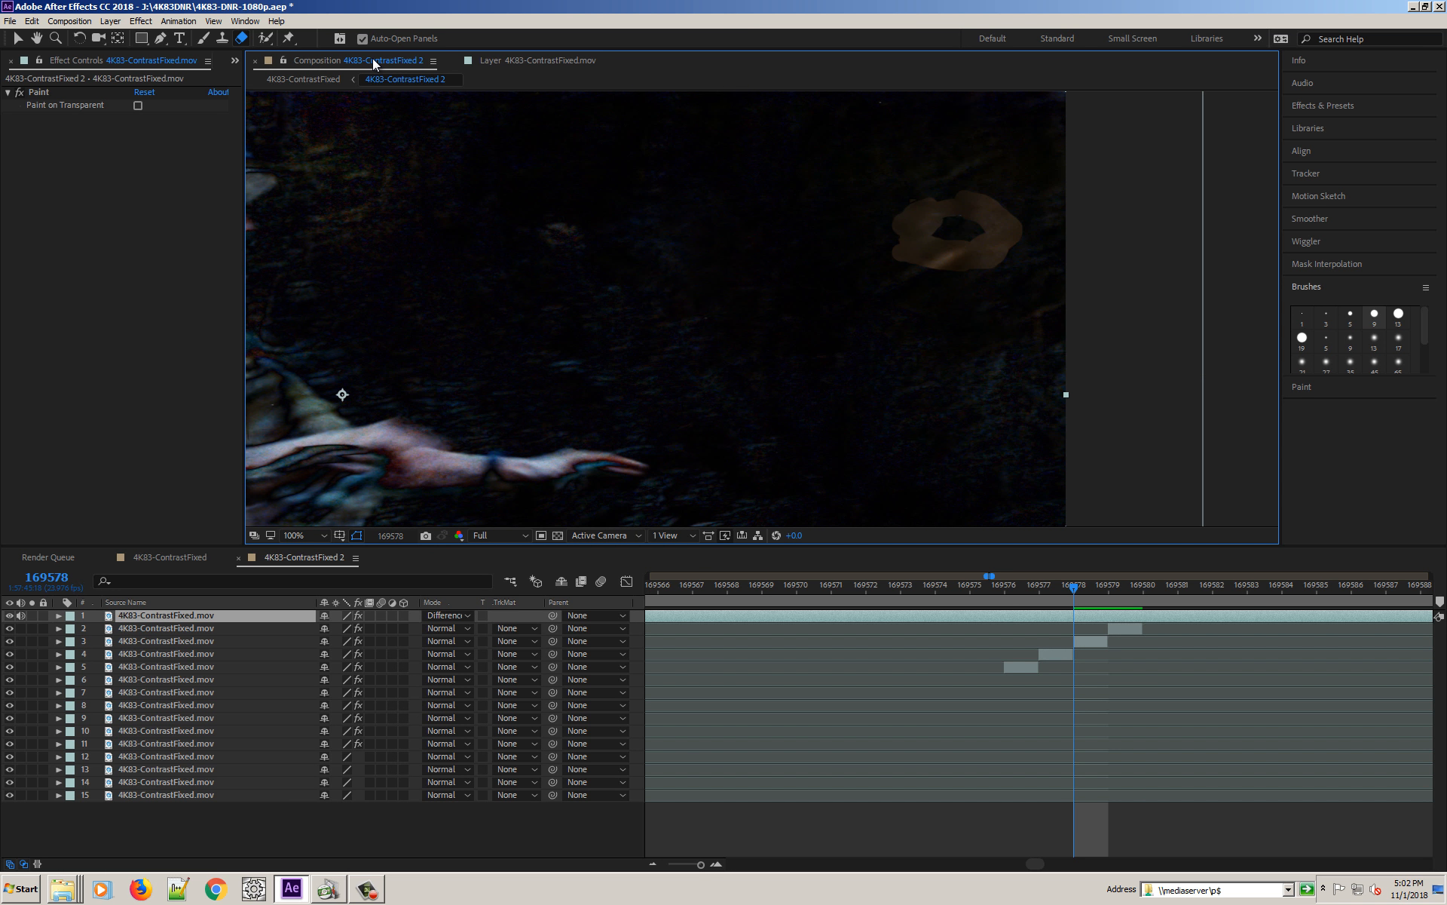
click(443, 615)
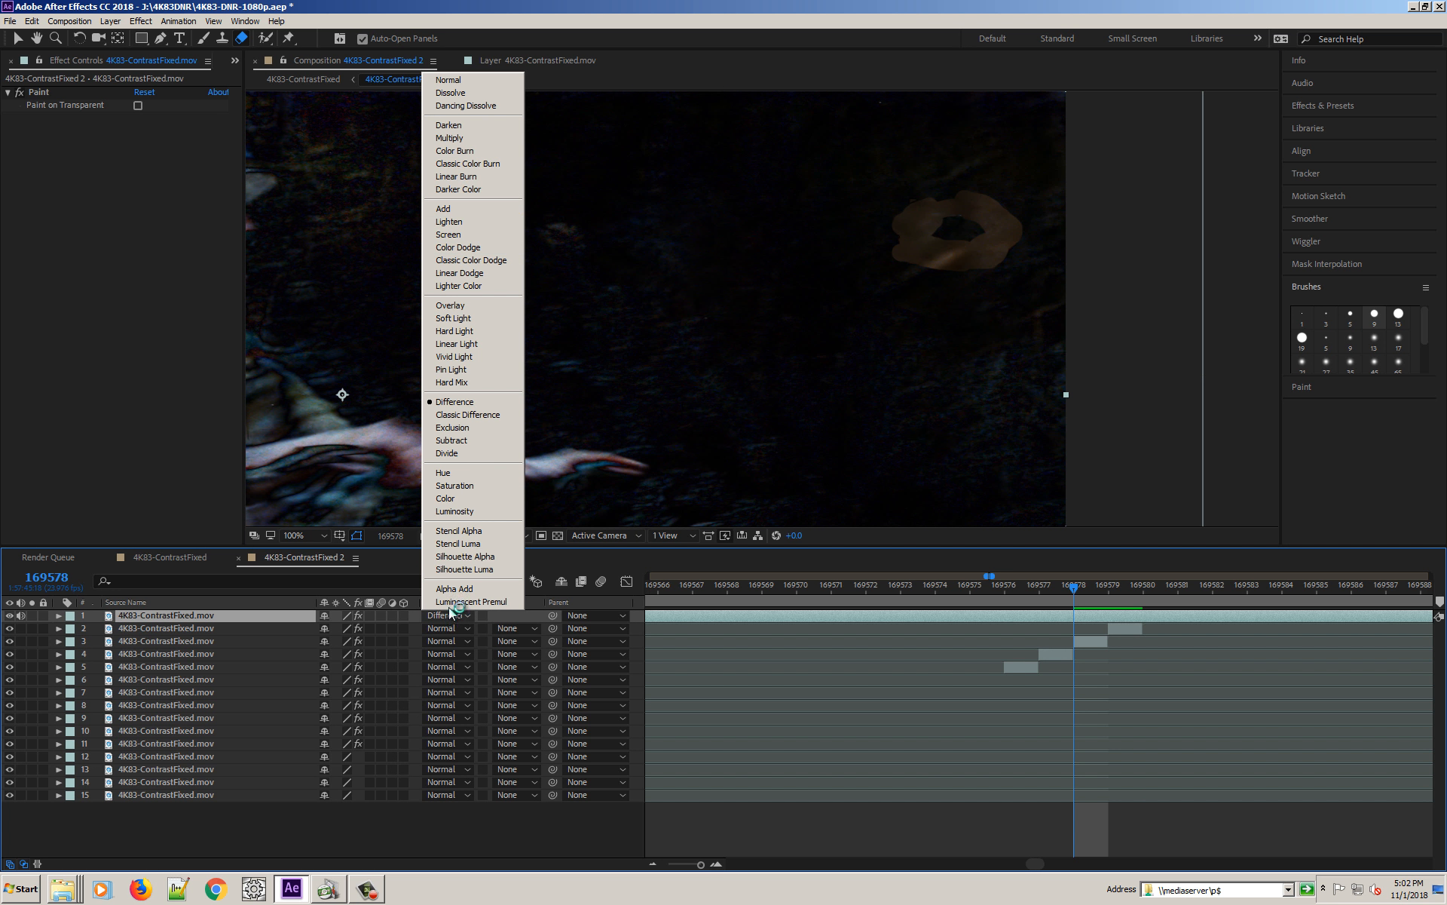
click(471, 87)
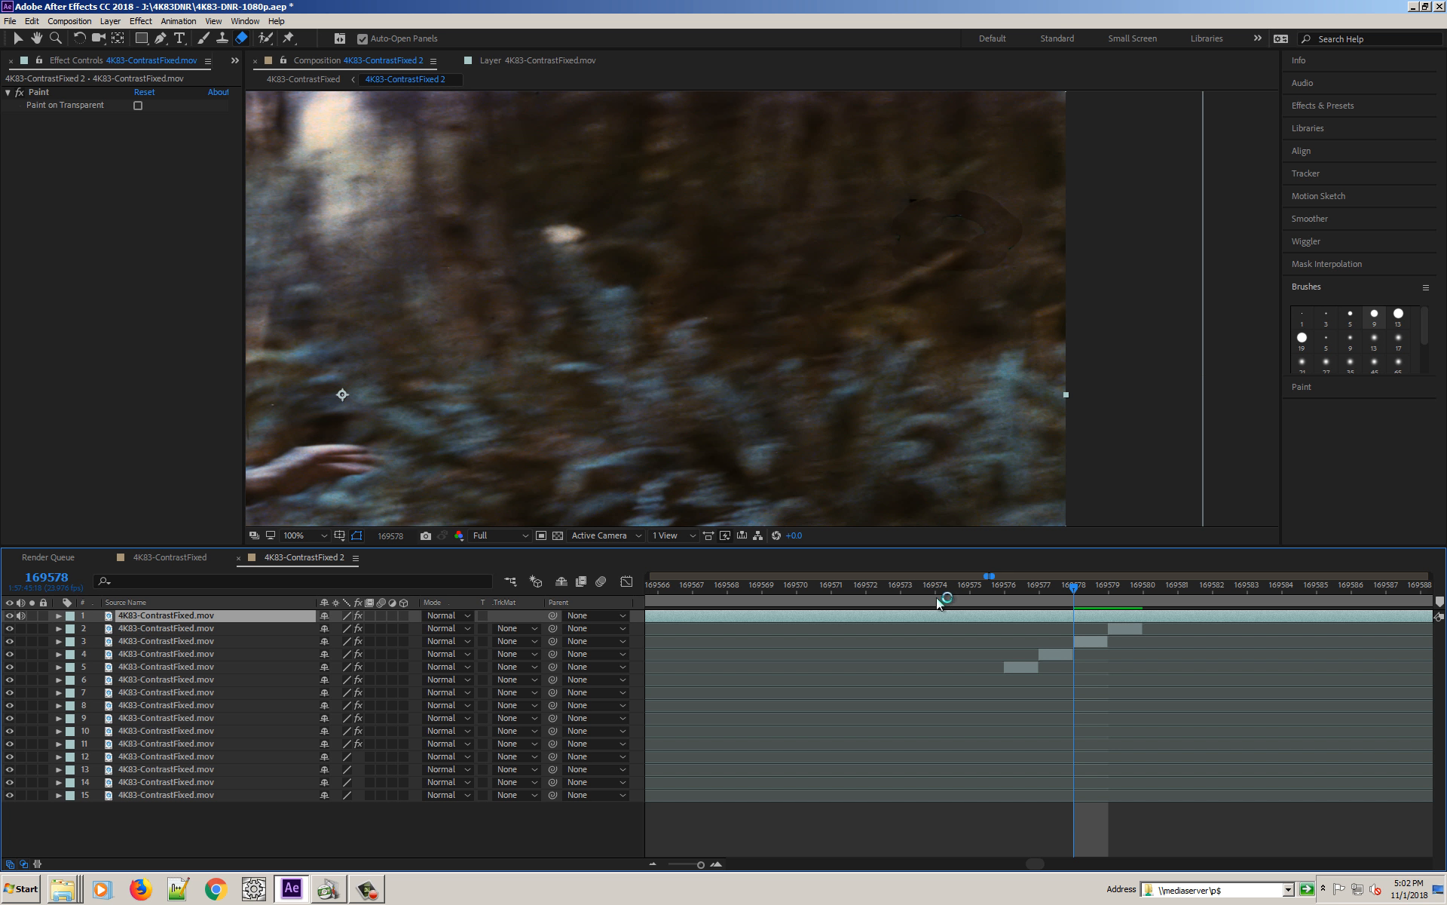
Go to frame 169579, set the top layer's blending mode to Difference, and select the second layer
mouse_move(1106, 590)
mouse_down()
mouse_move(836, 590)
mouse_move(1272, 594)
mouse_move(822, 594)
mouse_move(1122, 592)
mouse_up()
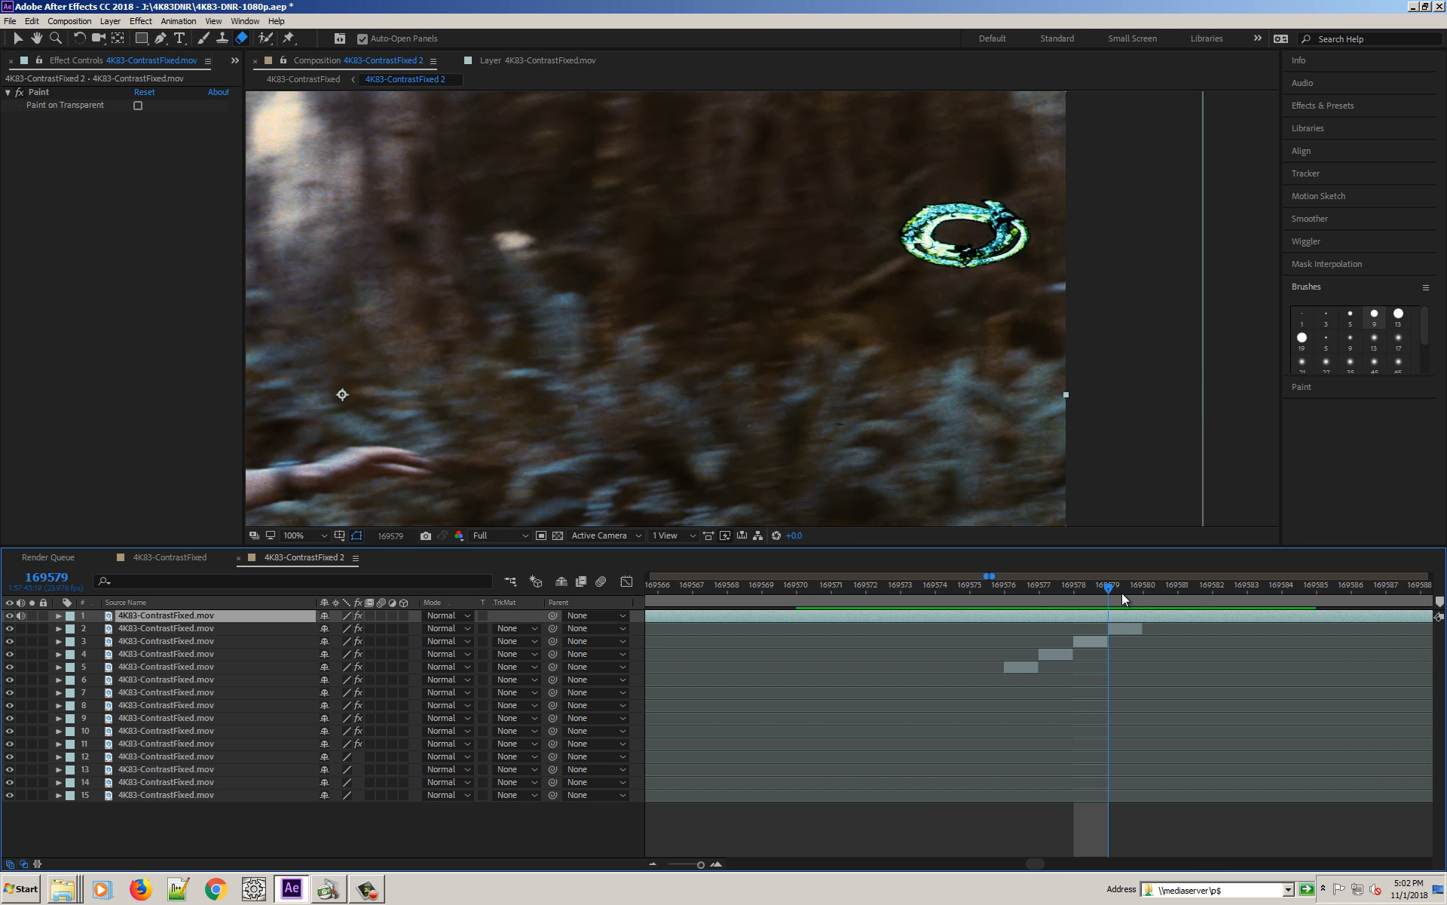
click(275, 631)
click(448, 612)
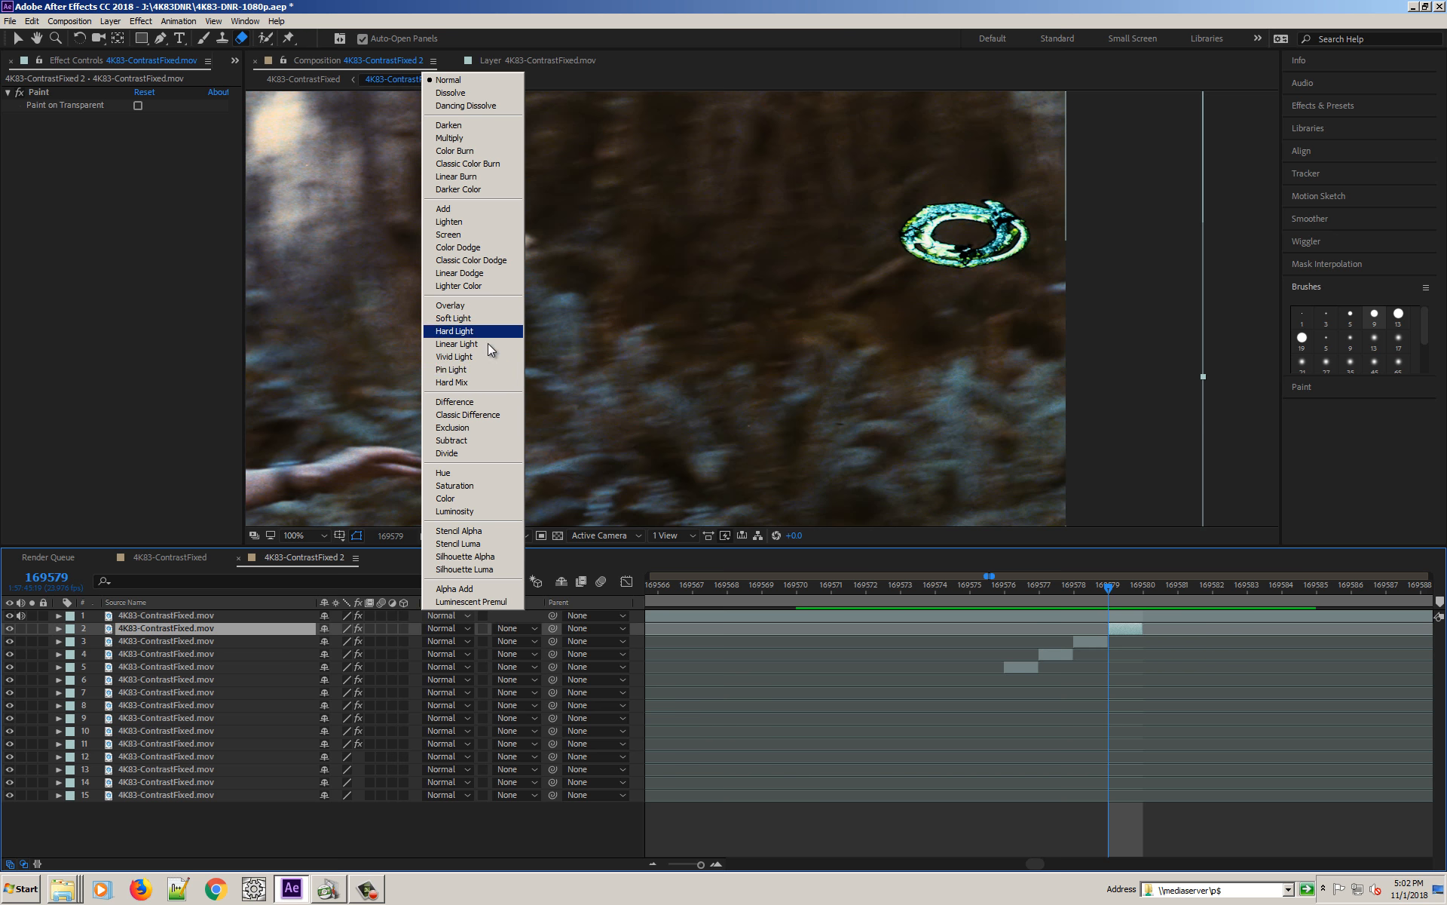
click(481, 401)
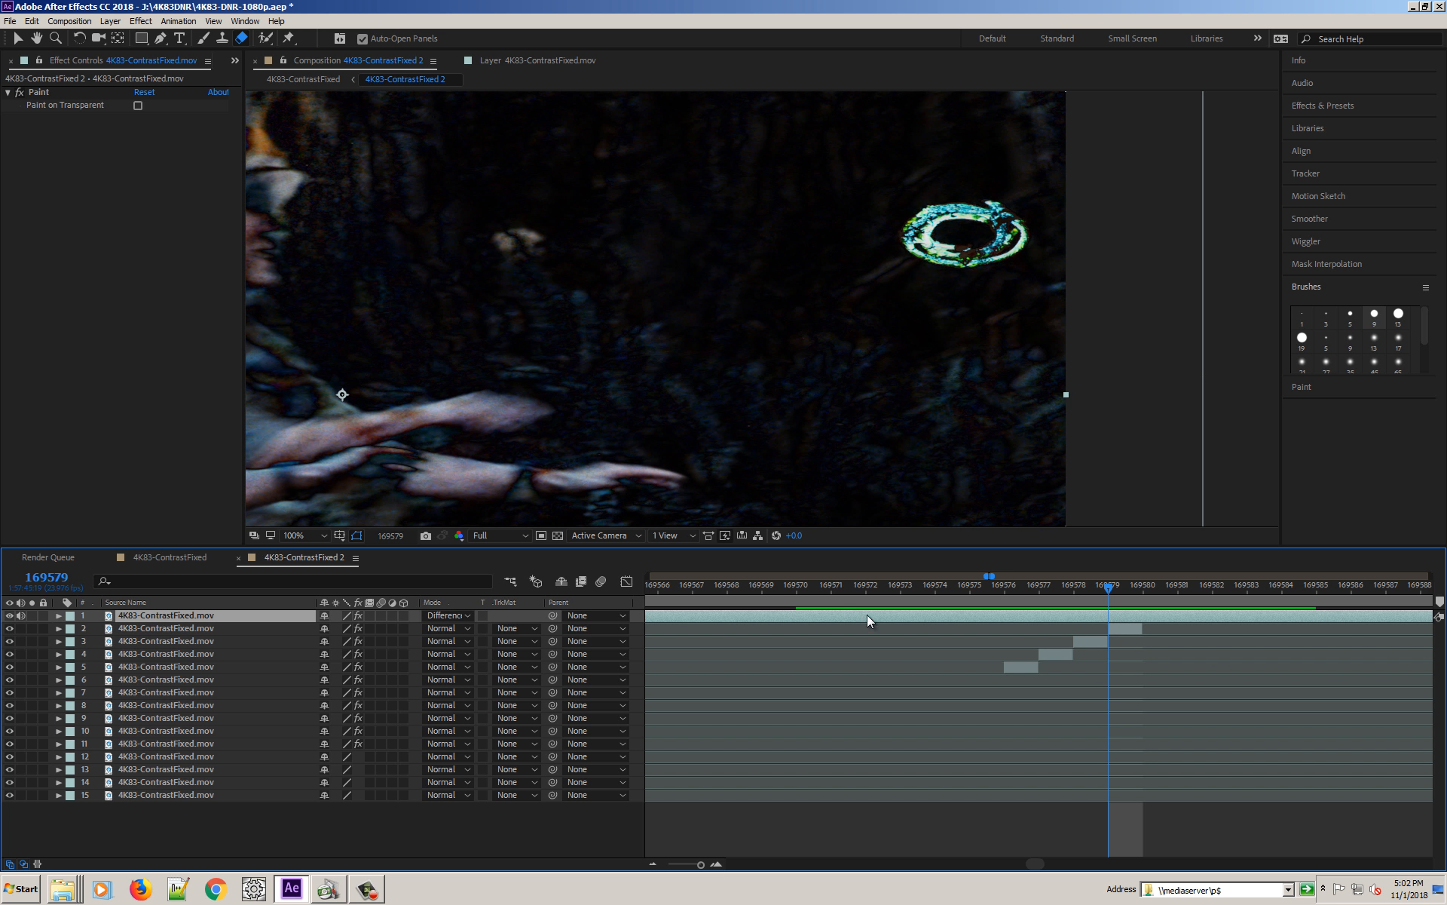
click(280, 629)
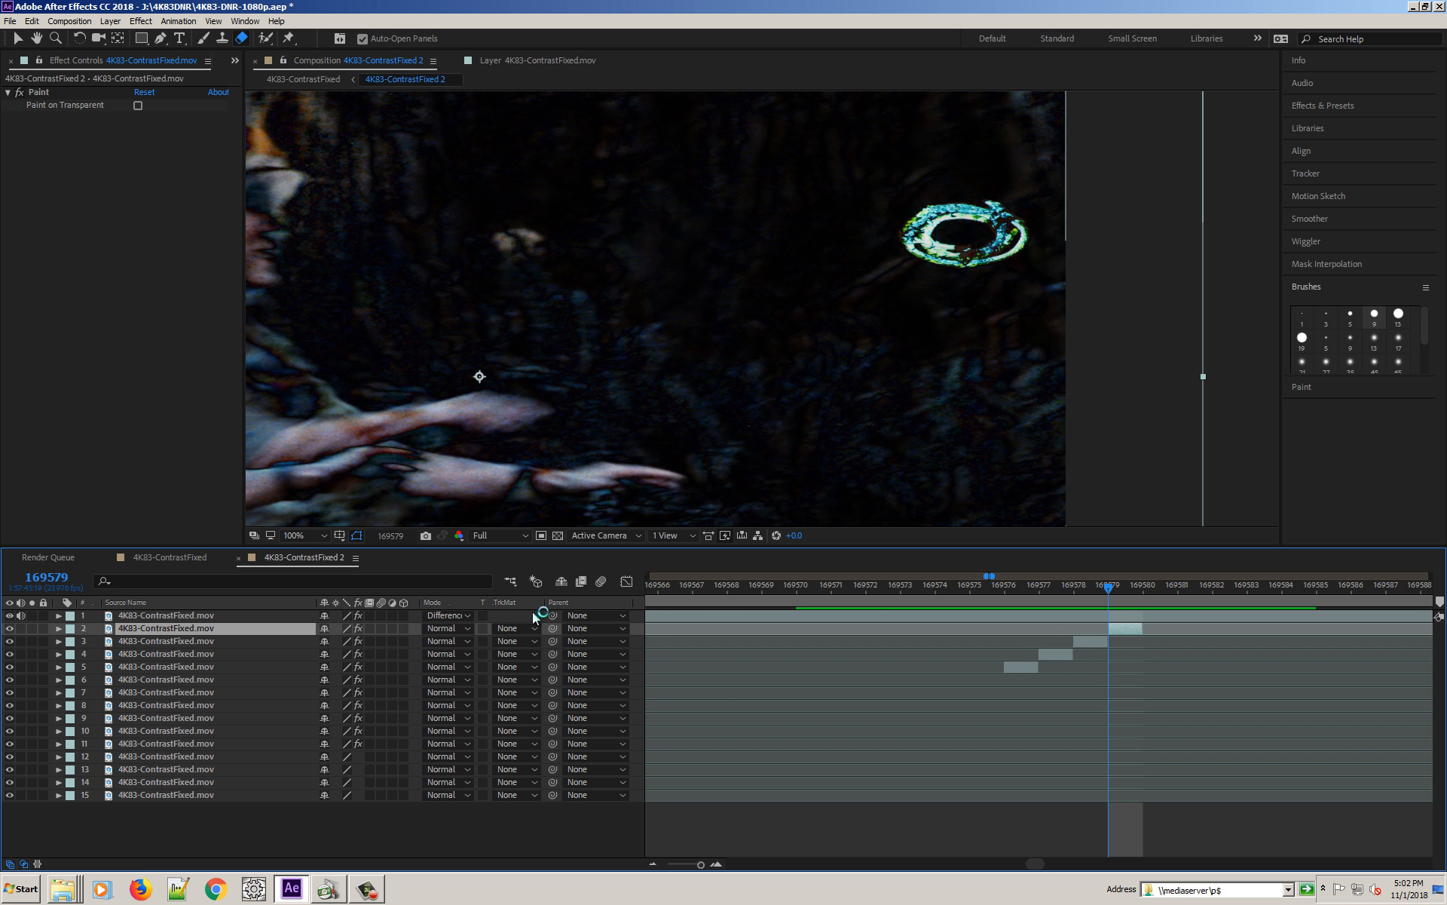
Nudge the second layer left and slightly down to line up its background with frame 169579
key(Right)
key(Right)
key(Right)
key(Right)
key(Right)
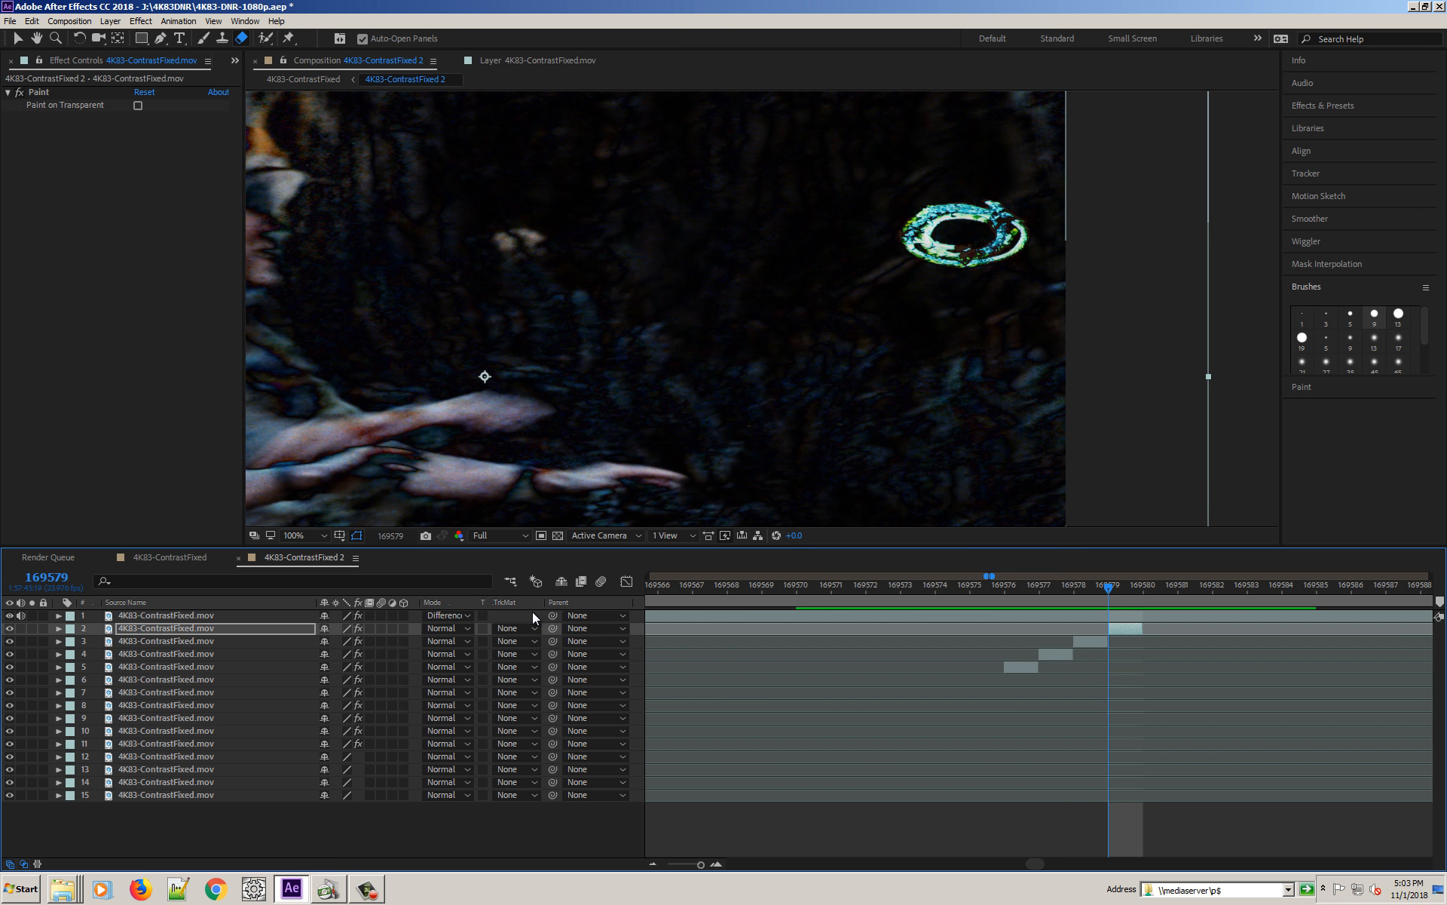
key(Right)
key(Right)
key(Right)
key(Right)
key(Right)
key(Right)
key(Right)
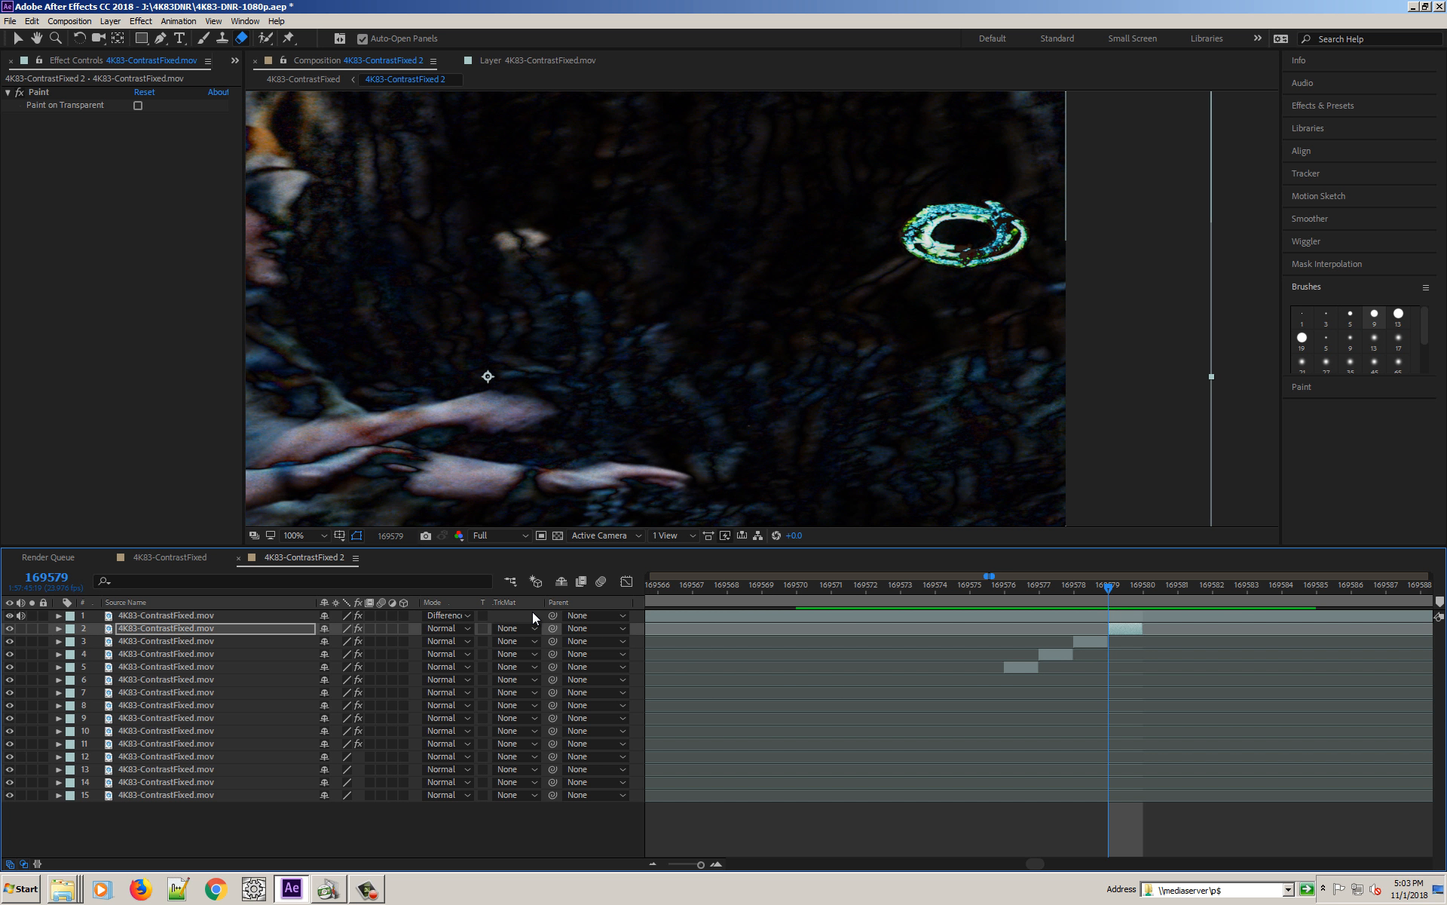
key(Left)
key(Left)
key(Left)
key(Left)
key(Left)
key(Left)
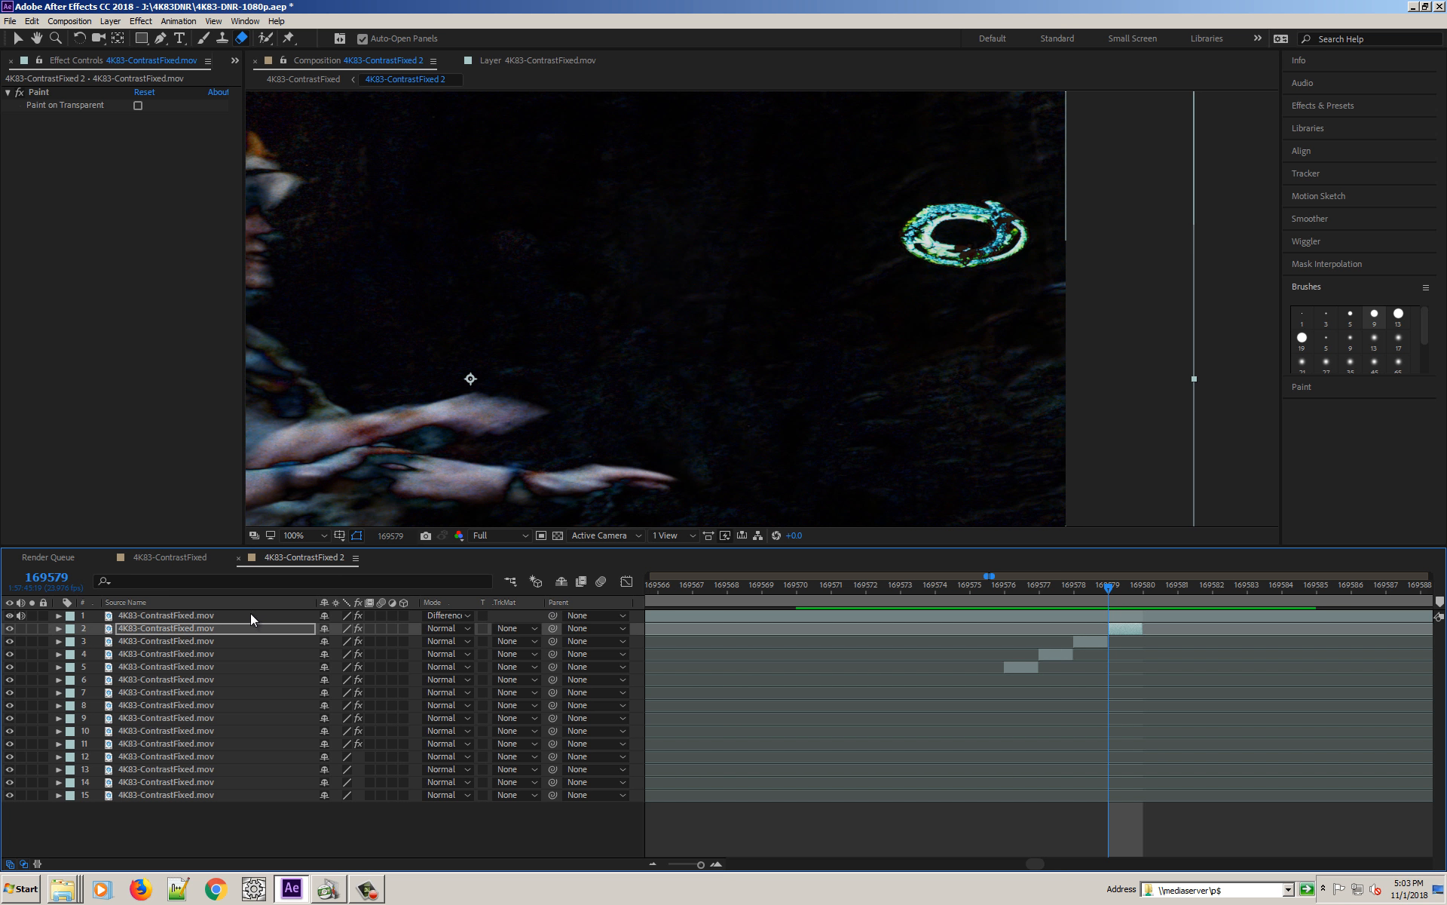
Return the top layer's blending mode to Normal and erase the green ring from it on frame 169579
click(439, 616)
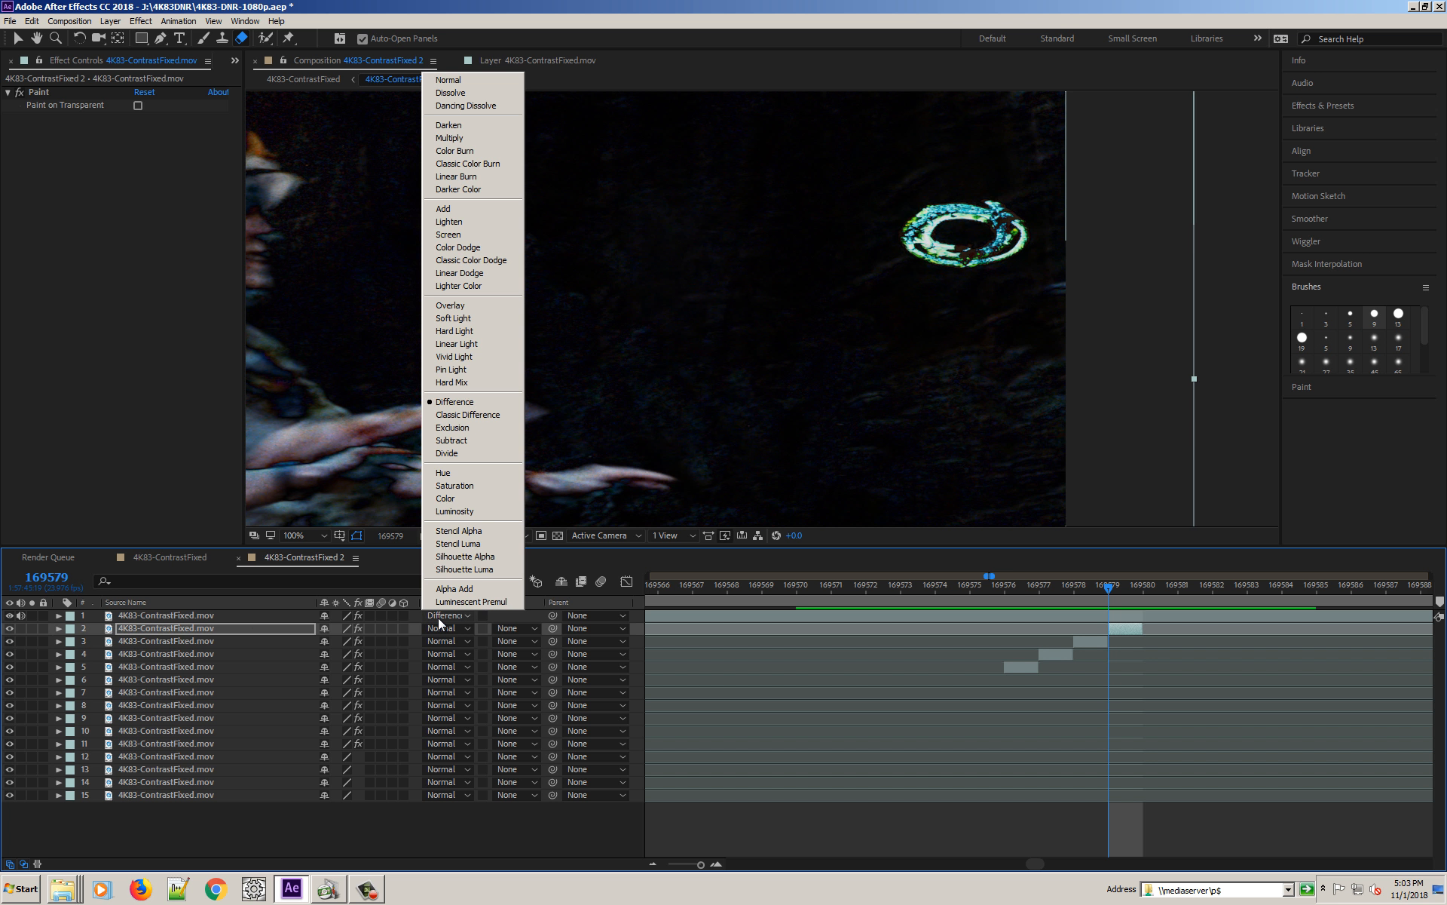
click(477, 83)
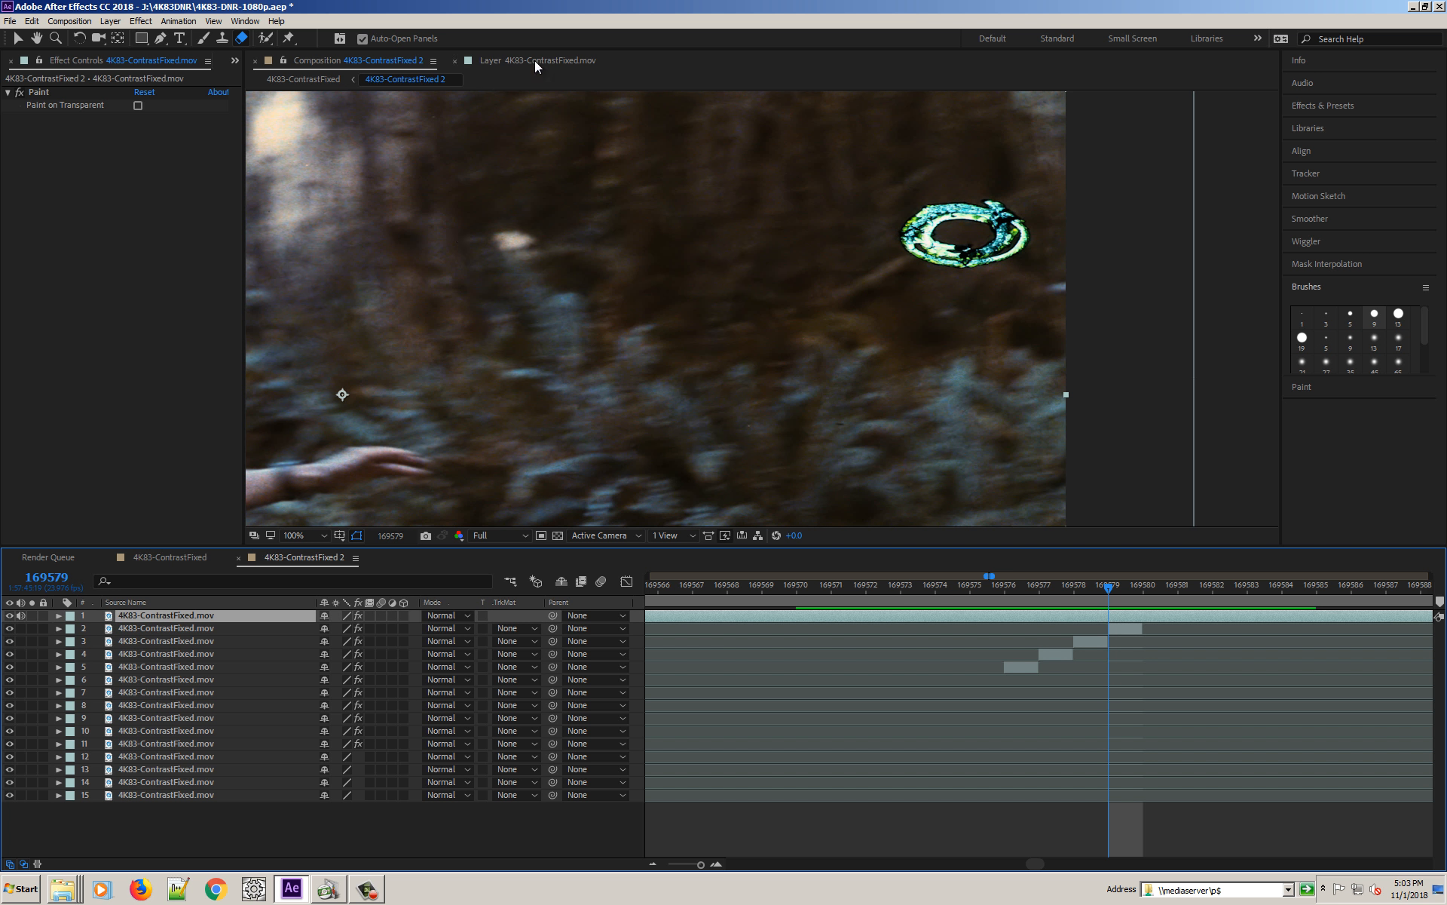
click(535, 60)
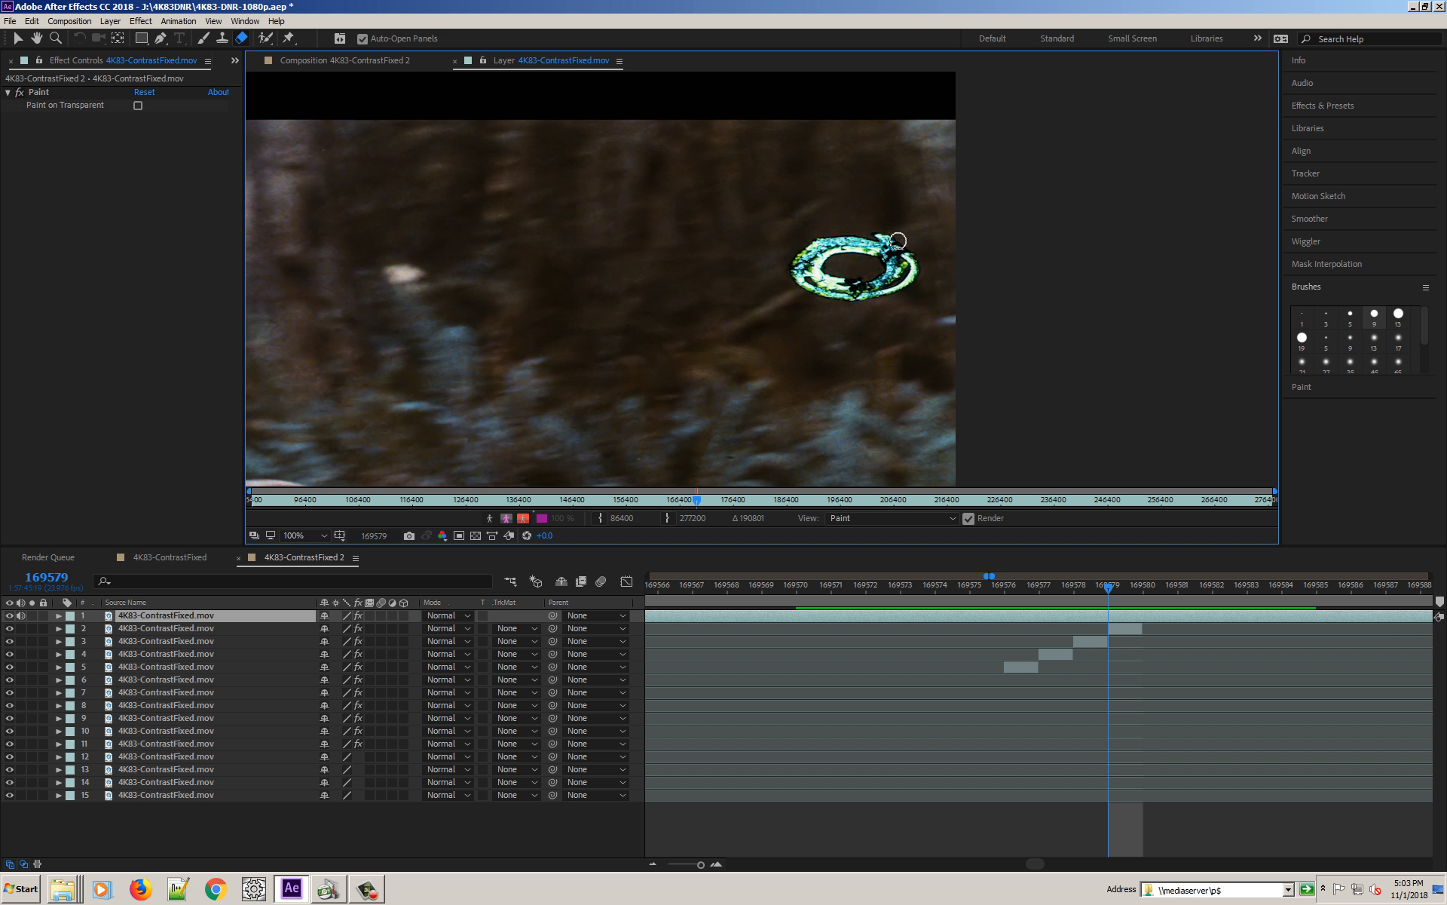
mouse_move(870, 236)
mouse_down()
mouse_move(879, 249)
mouse_move(800, 259)
mouse_move(825, 275)
mouse_move(804, 287)
mouse_move(856, 297)
mouse_move(914, 255)
mouse_move(886, 276)
mouse_move(899, 276)
mouse_up()
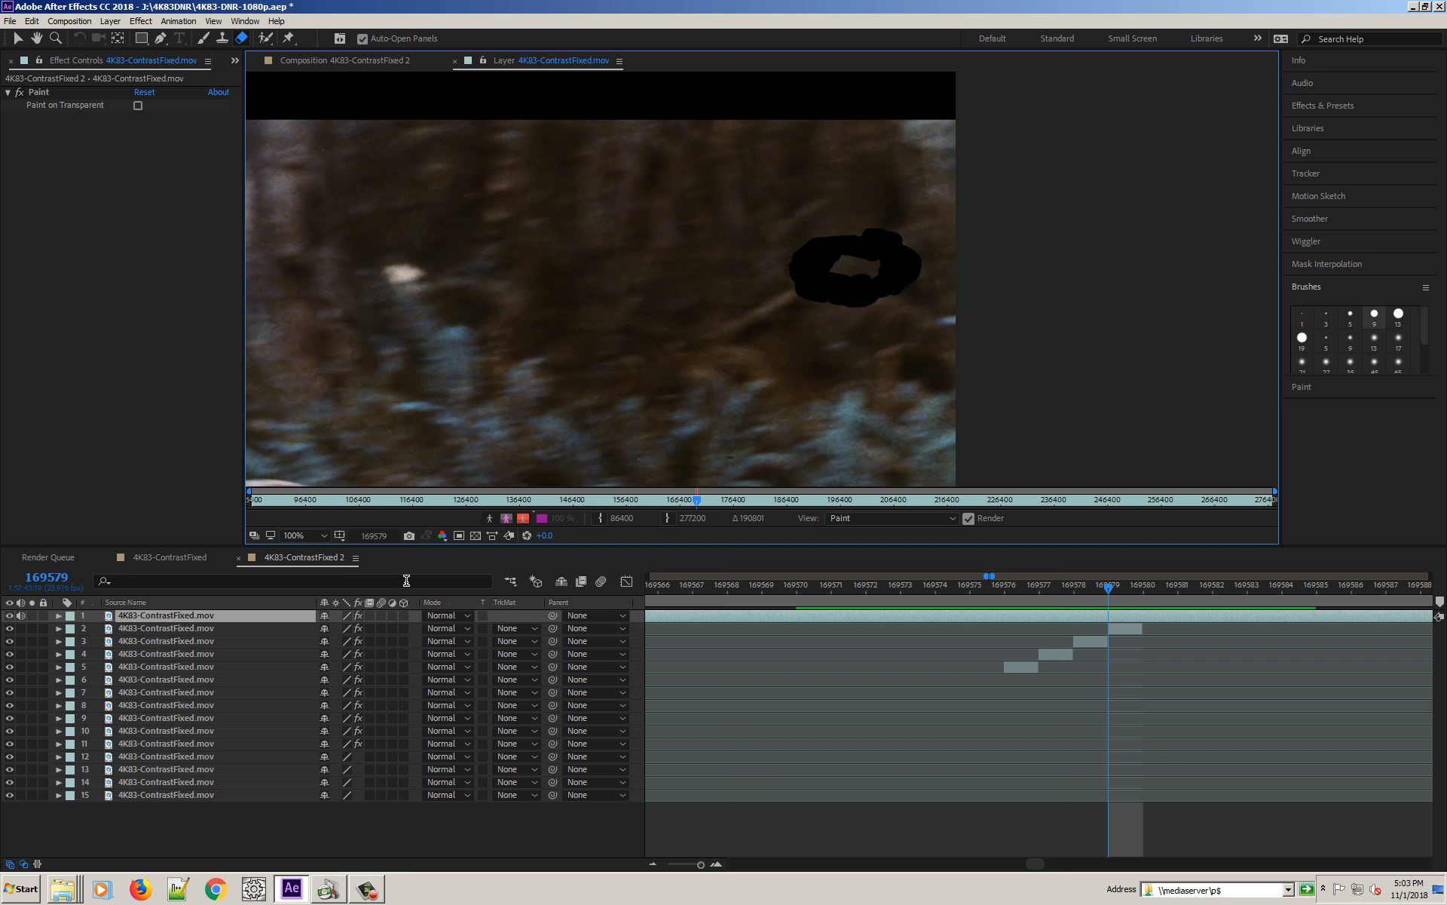
click(319, 65)
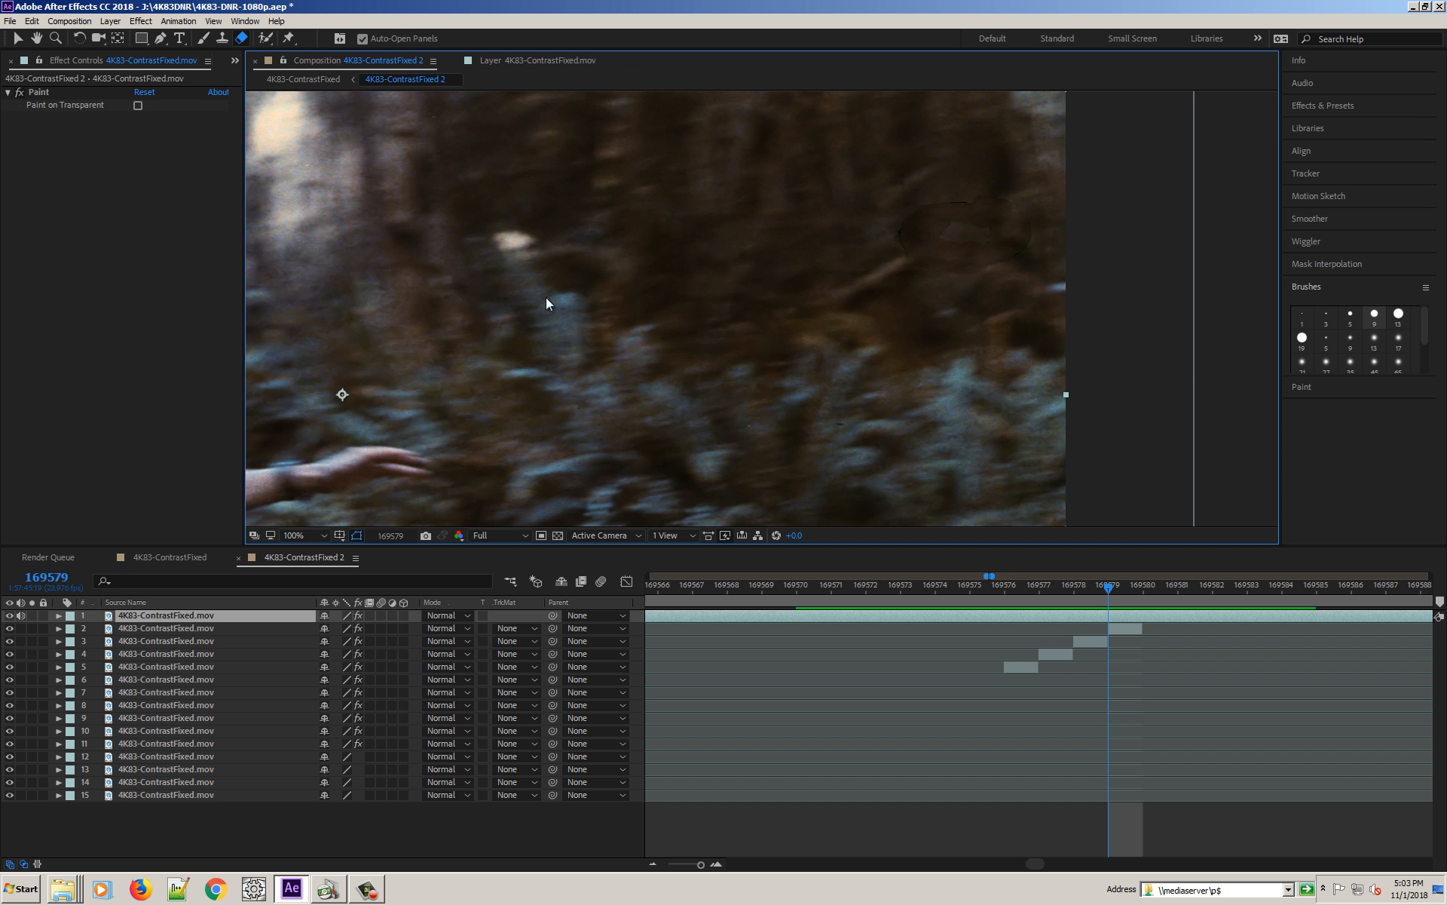
Scrub forward and back through the surrounding frames to review the ring repairs
drag(1103, 588, 1316, 594)
drag(1181, 595, 968, 581)
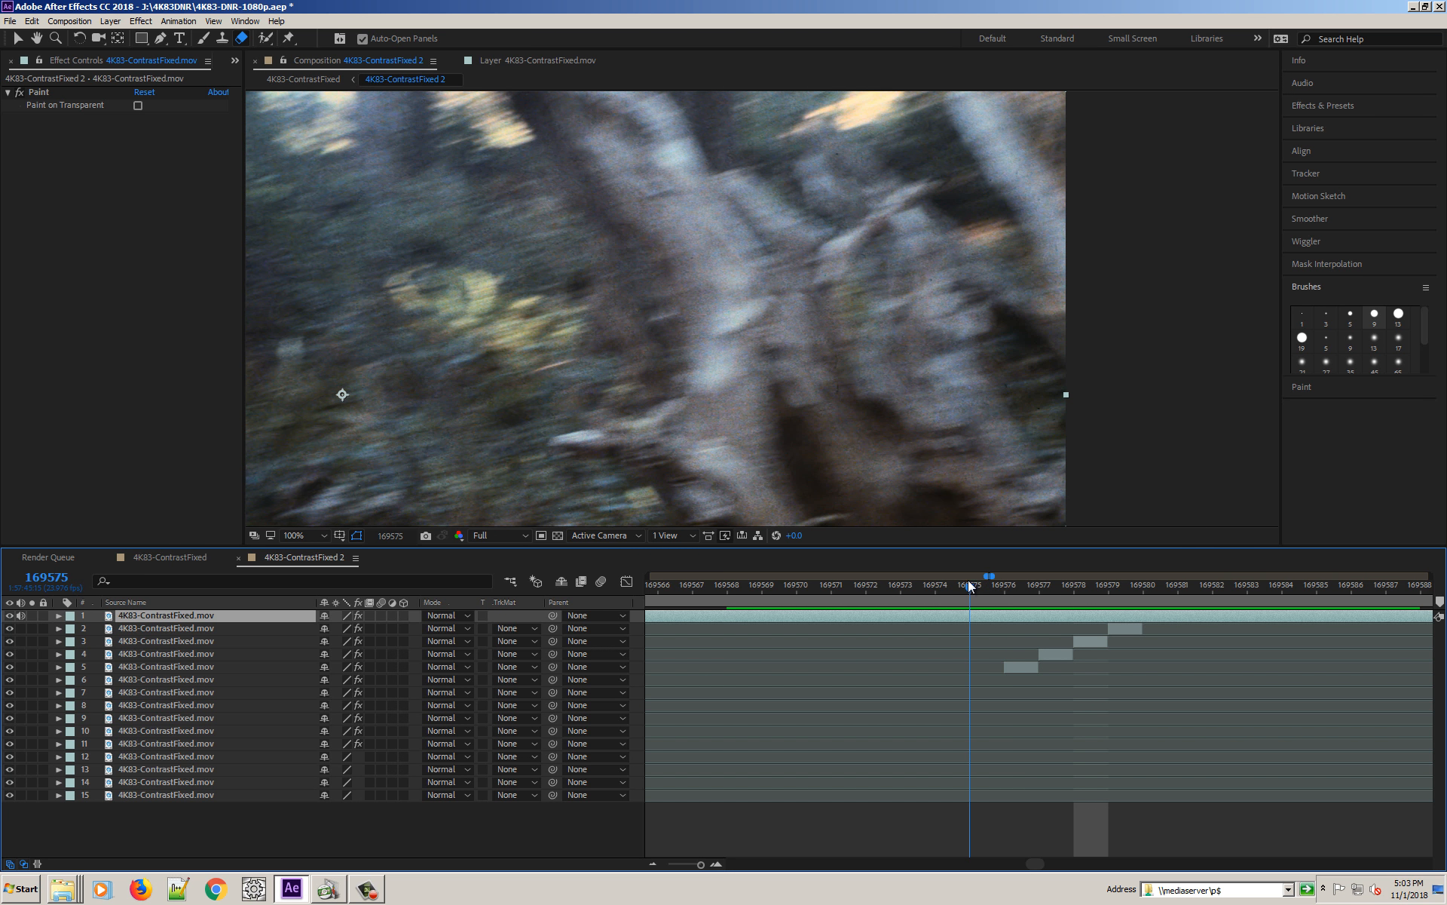